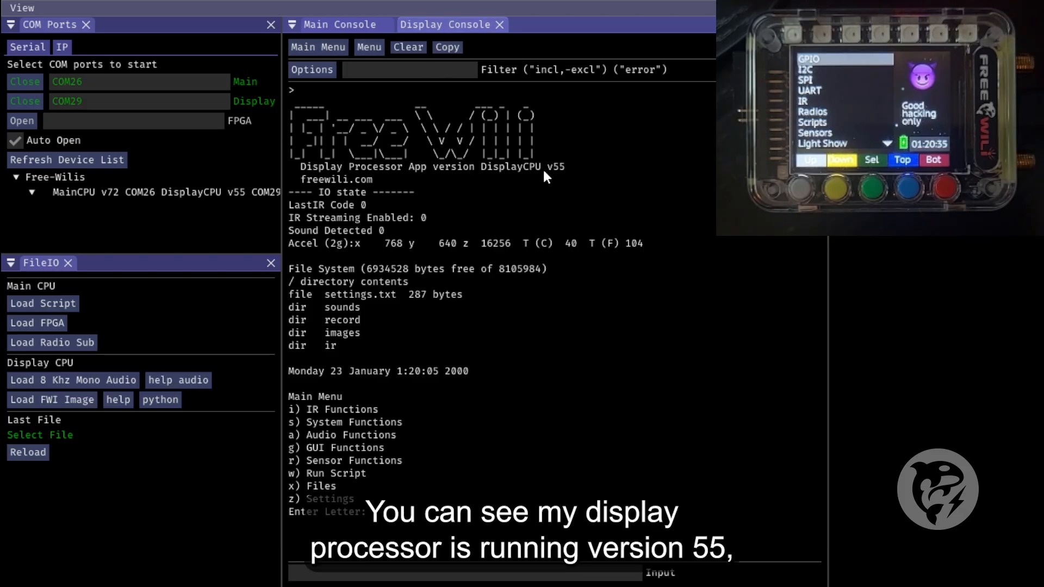
Check the main processor's console, and open Audio Functions in the display processor's console
left_click(326, 25)
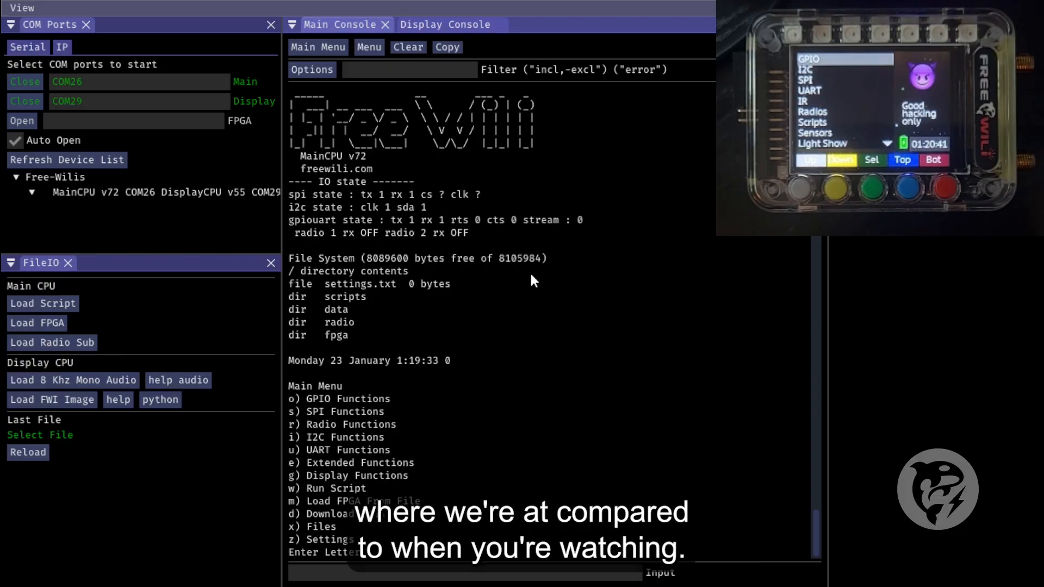
left_click(435, 23)
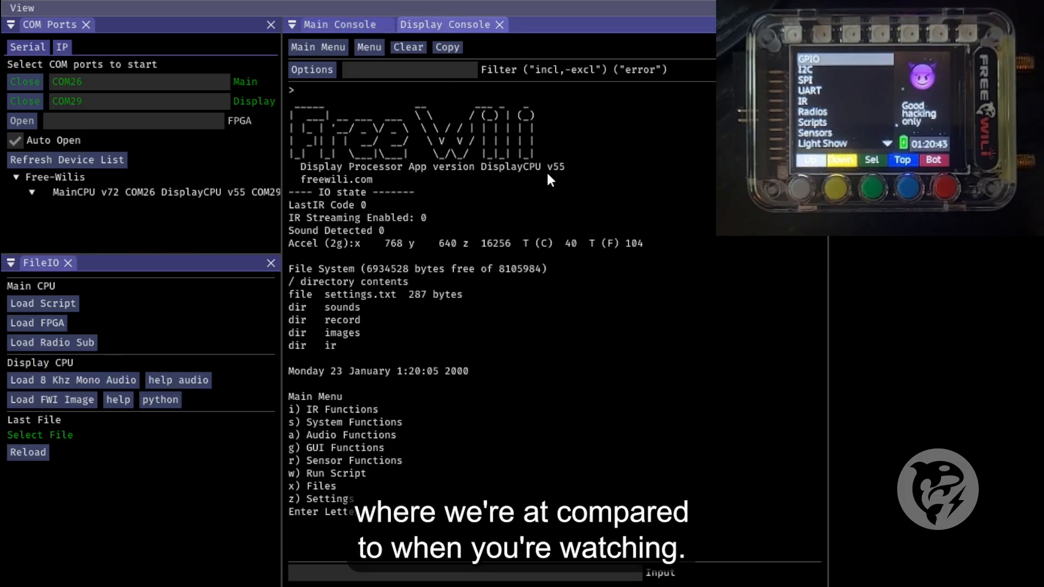
left_click(463, 572)
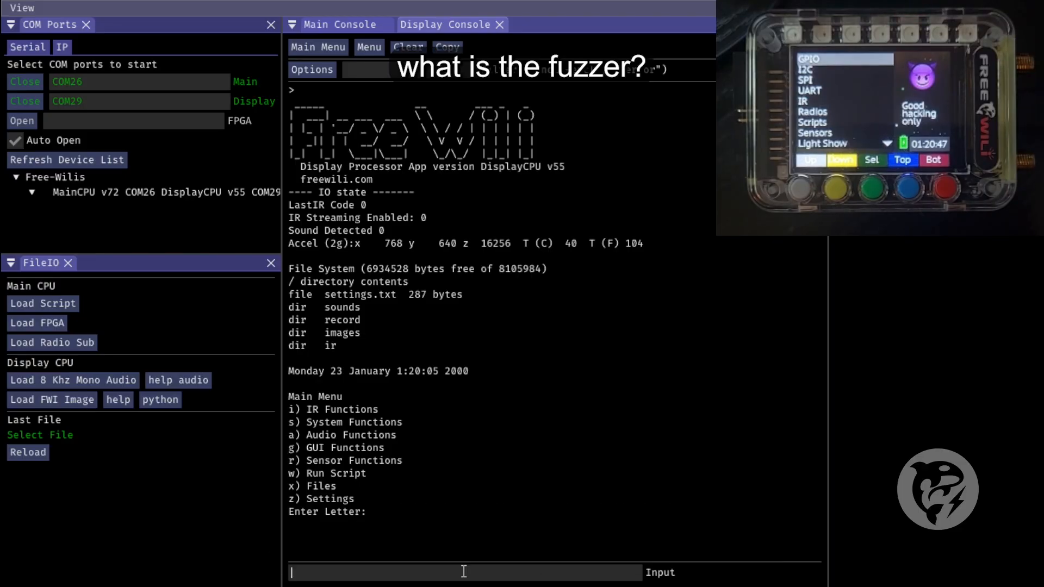
type("a")
key("Return")
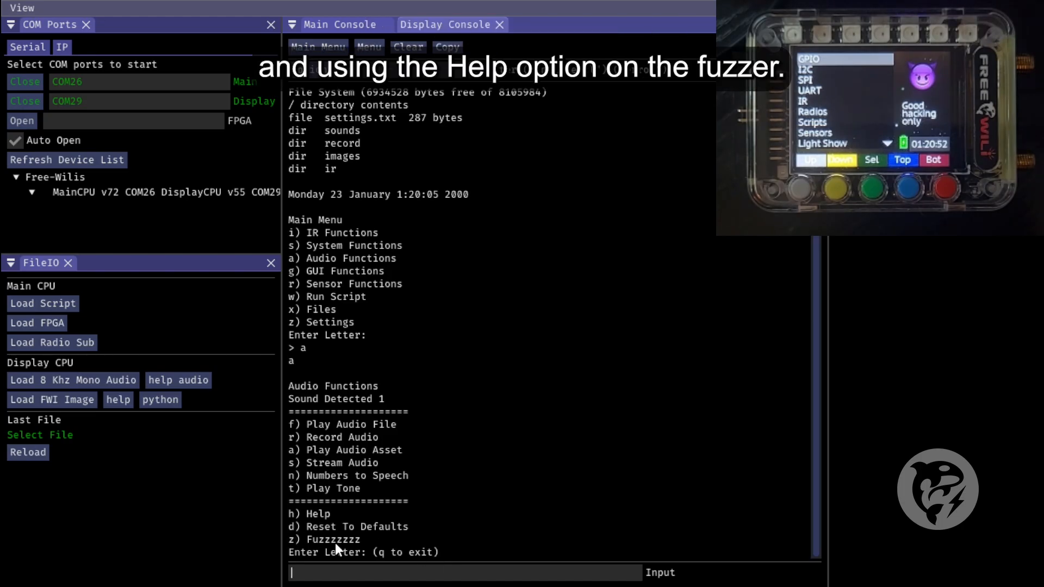
Show the help for the Fuzzzzzzz option of Audio Functions and read the full width of its text
type("h z")
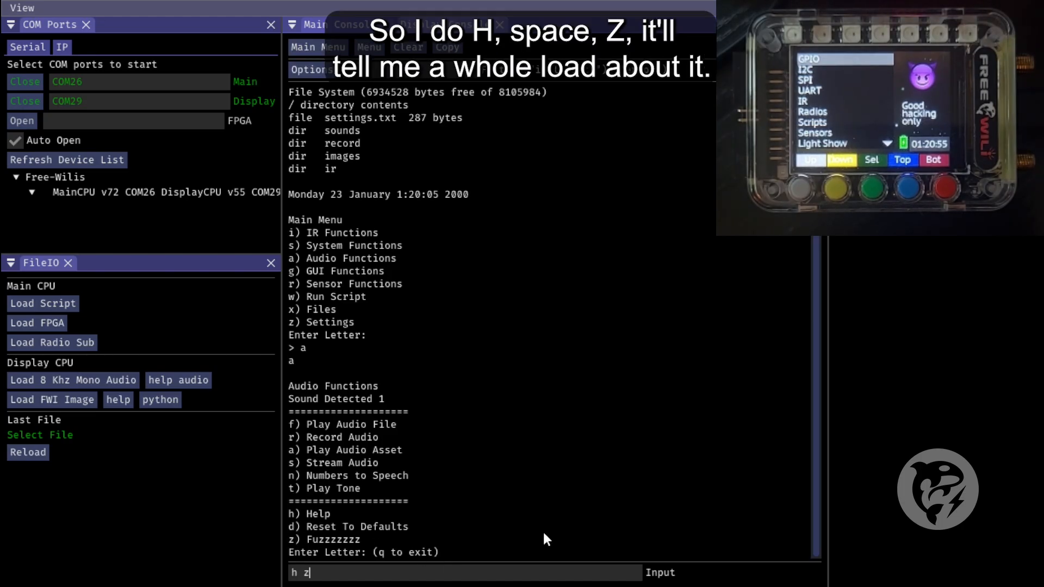
key("Return")
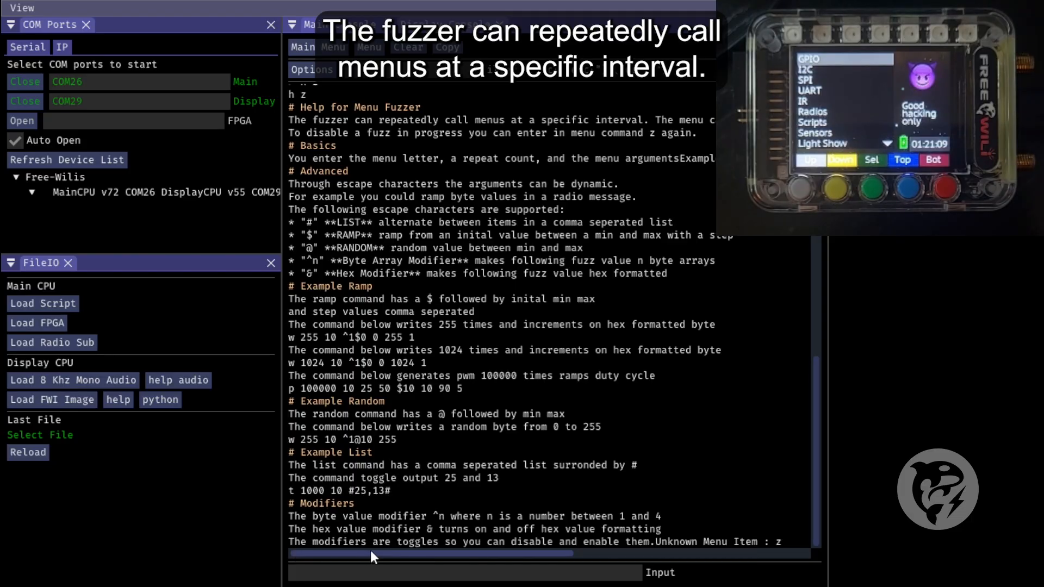
left_click_drag(437, 553, 356, 531)
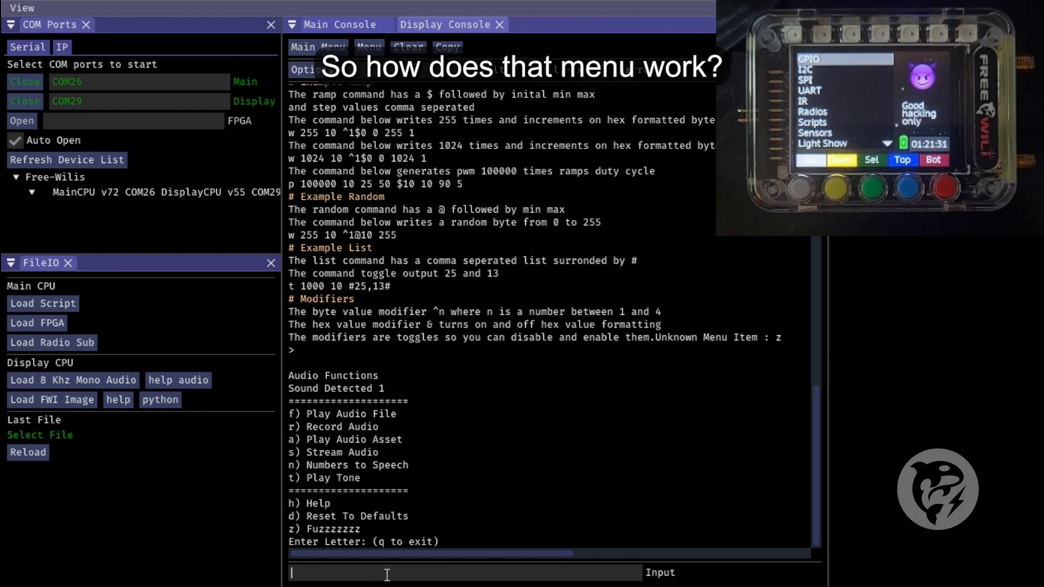
Run Numbers to Speech with the number 3
type("n")
key("Return")
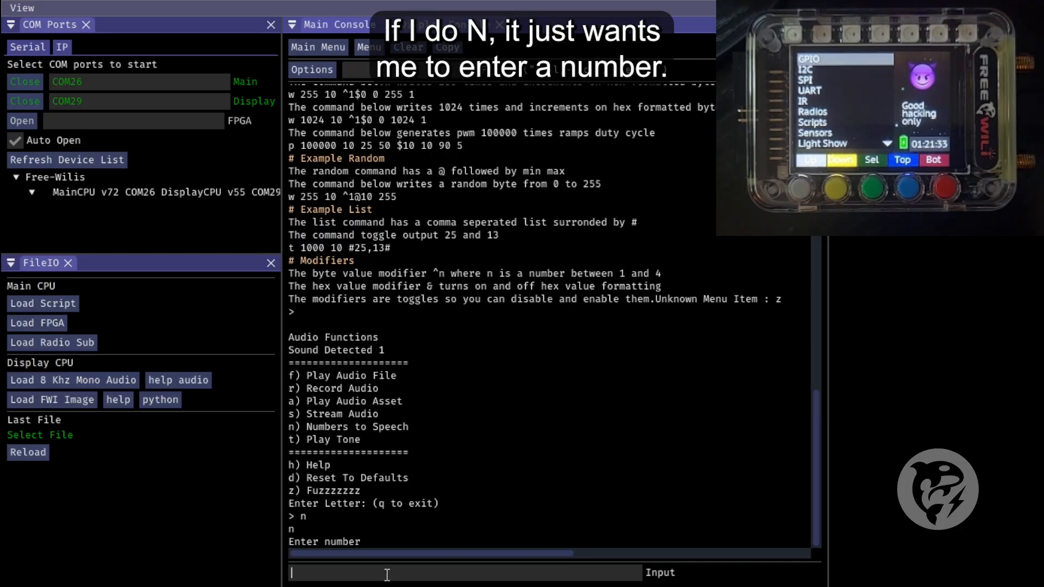
type("3")
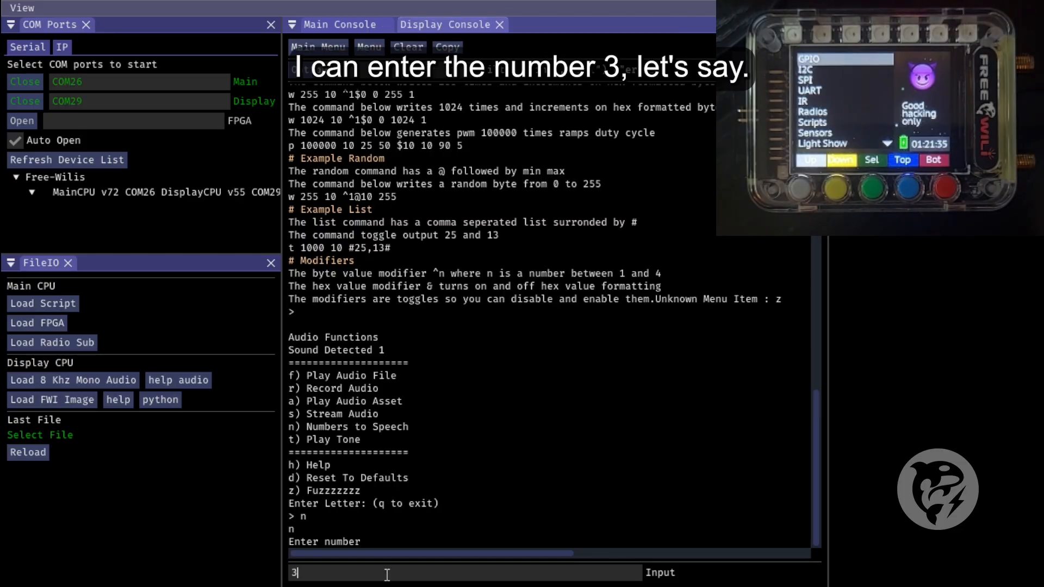
key("Return")
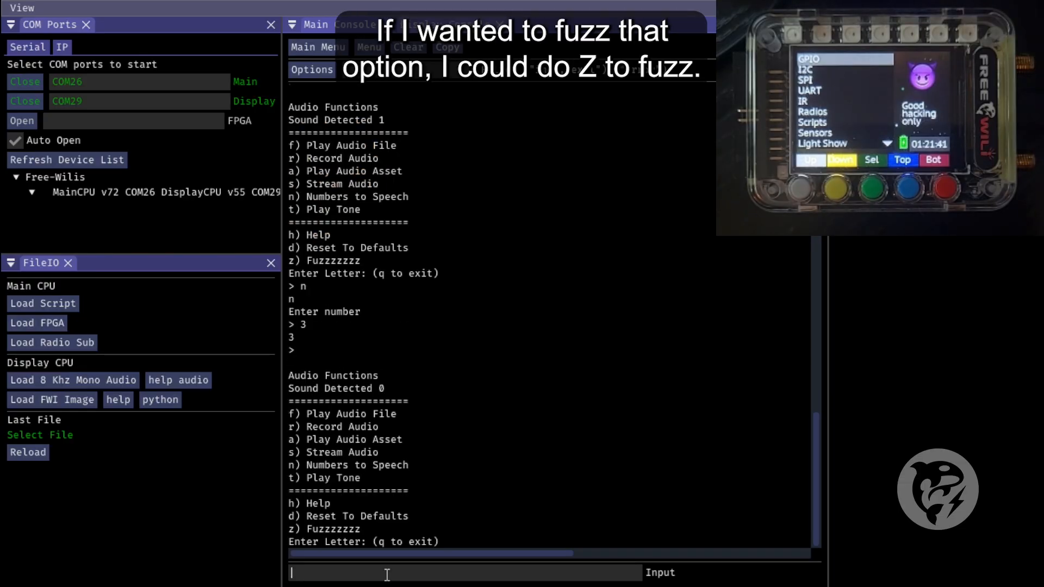
Fuzz Numbers to Speech five times at 1000 ms intervals with the fixed argument 3
type("z")
key("Return")
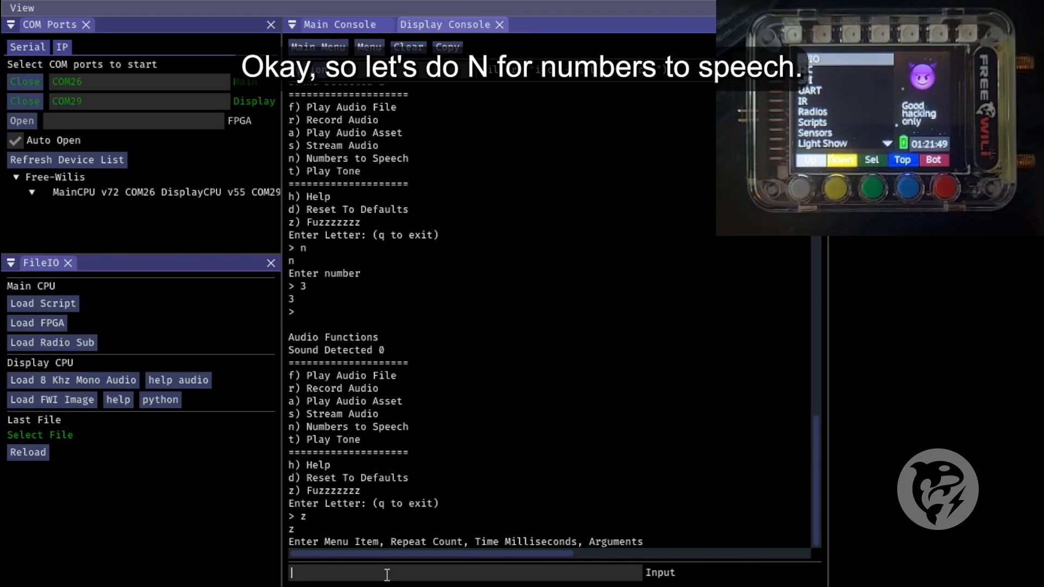
type("n 5 1000")
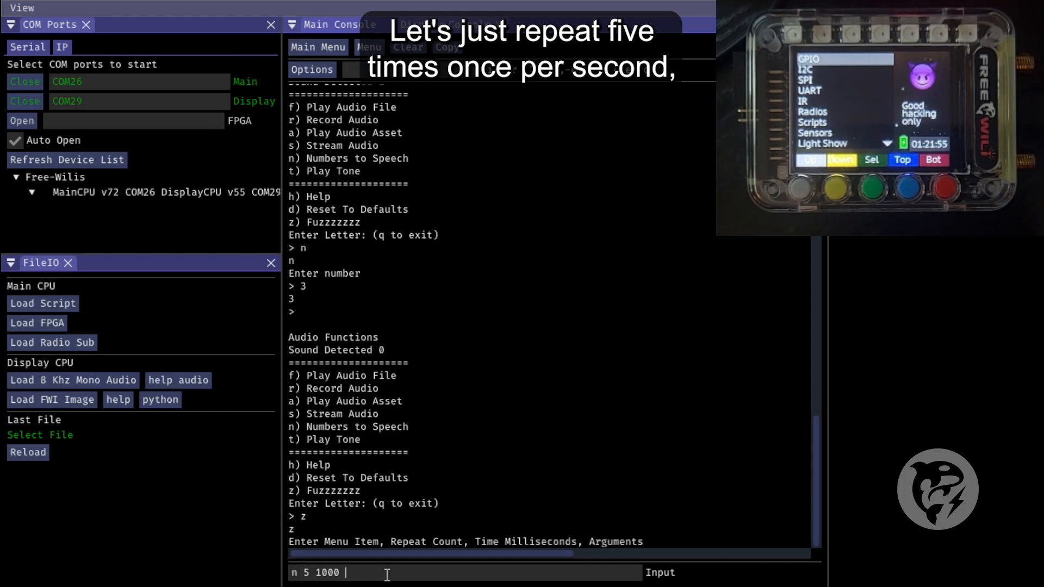
type(" 3")
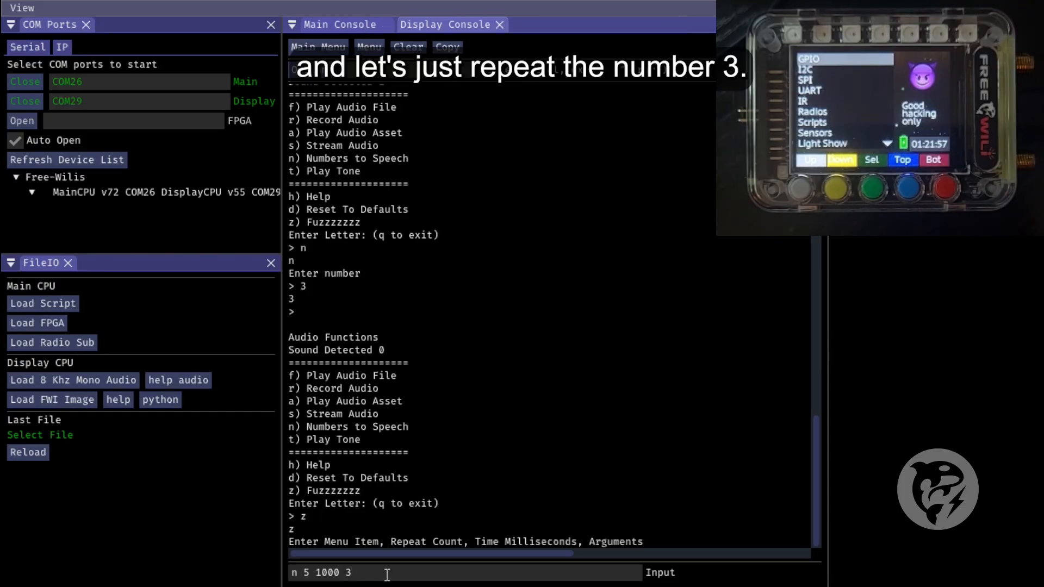
key("Return")
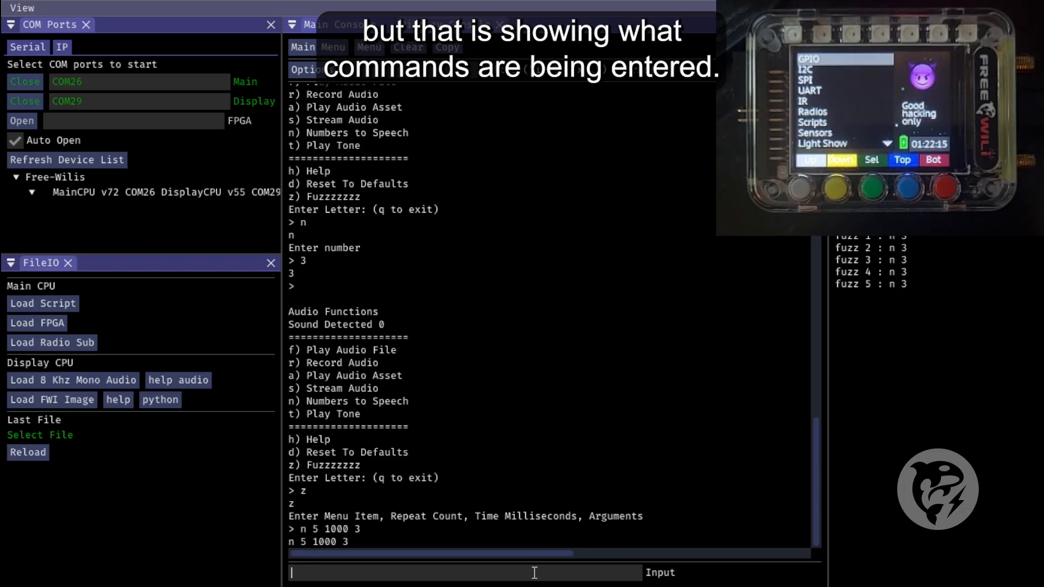
Reopen the menu fuzzer help and examine the basic usage example and the ramp syntax
type("h z")
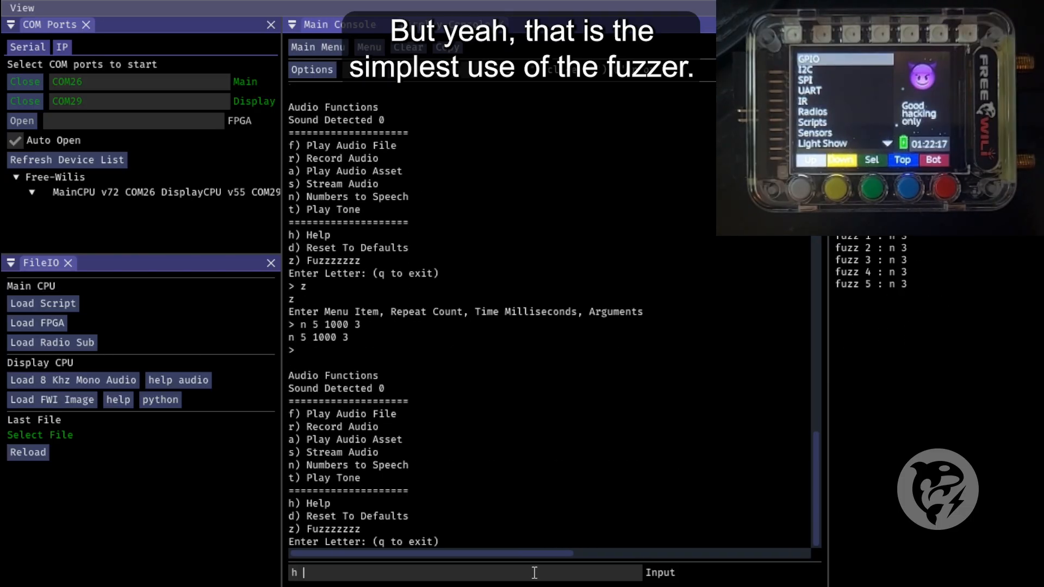
key("Return")
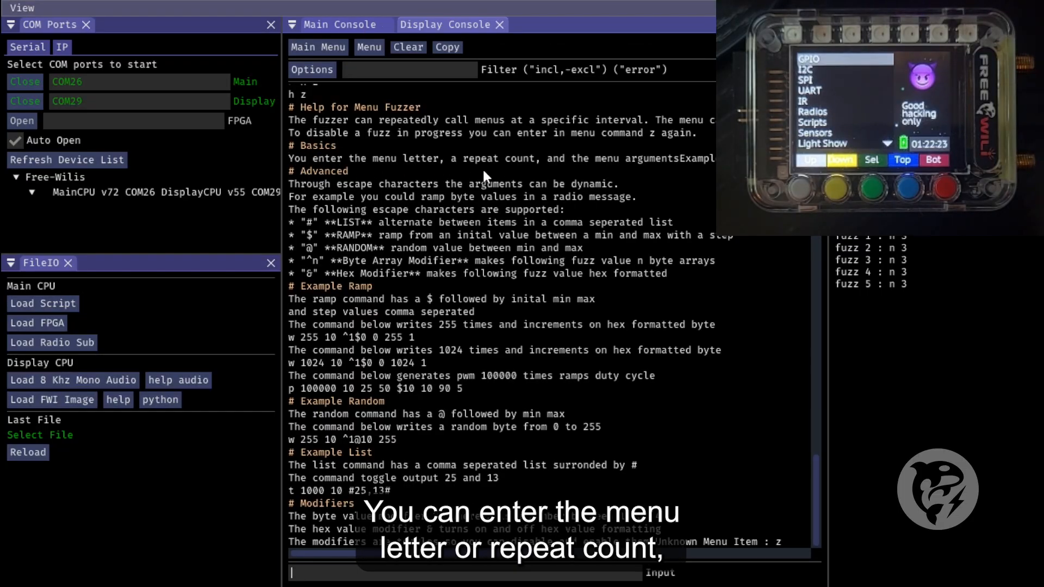
left_click_drag(490, 555, 542, 570)
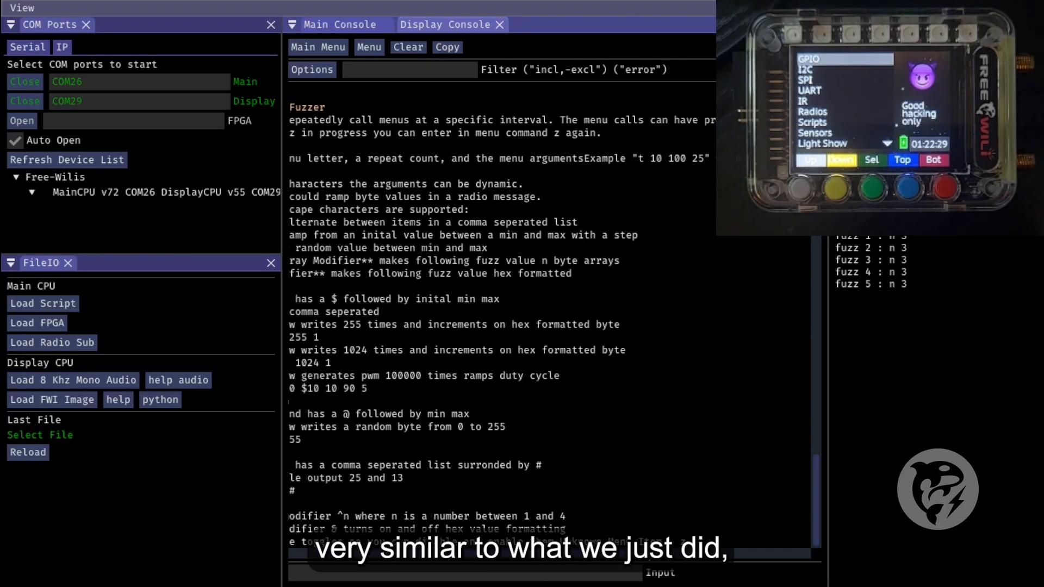
left_click_drag(624, 558, 516, 547)
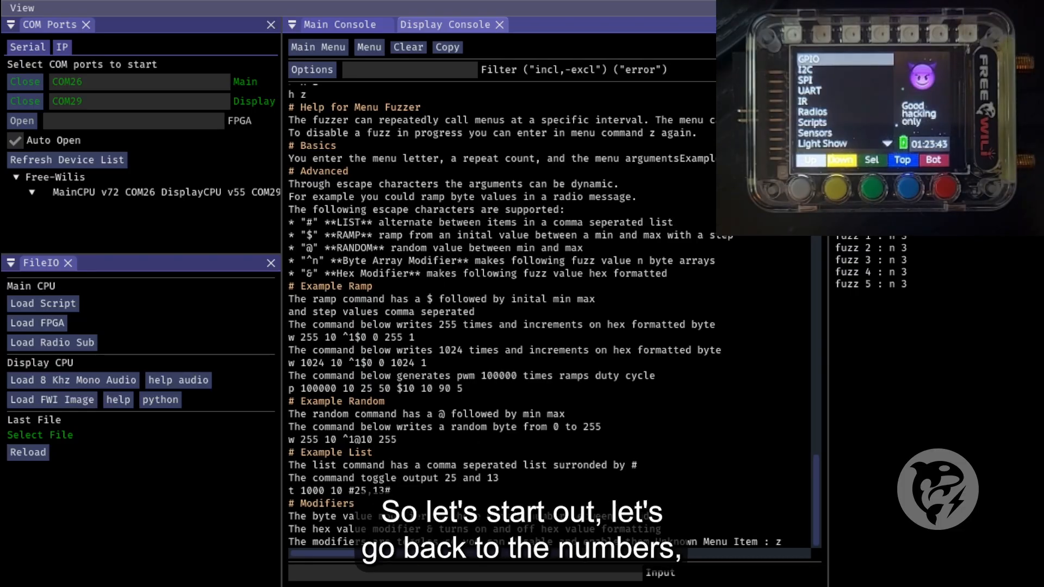
left_click(494, 574)
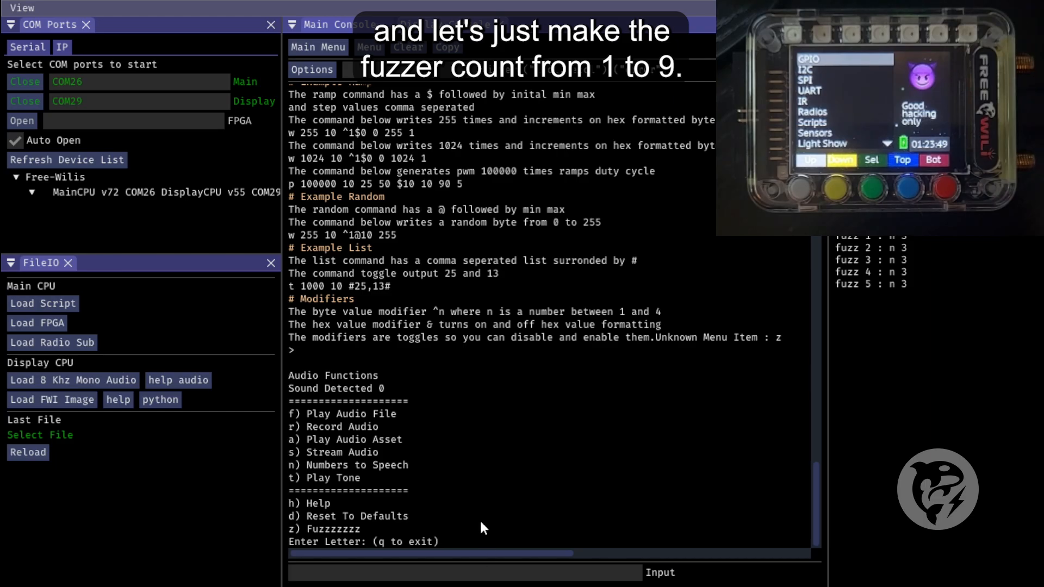
scroll(377, 319, "up", 4)
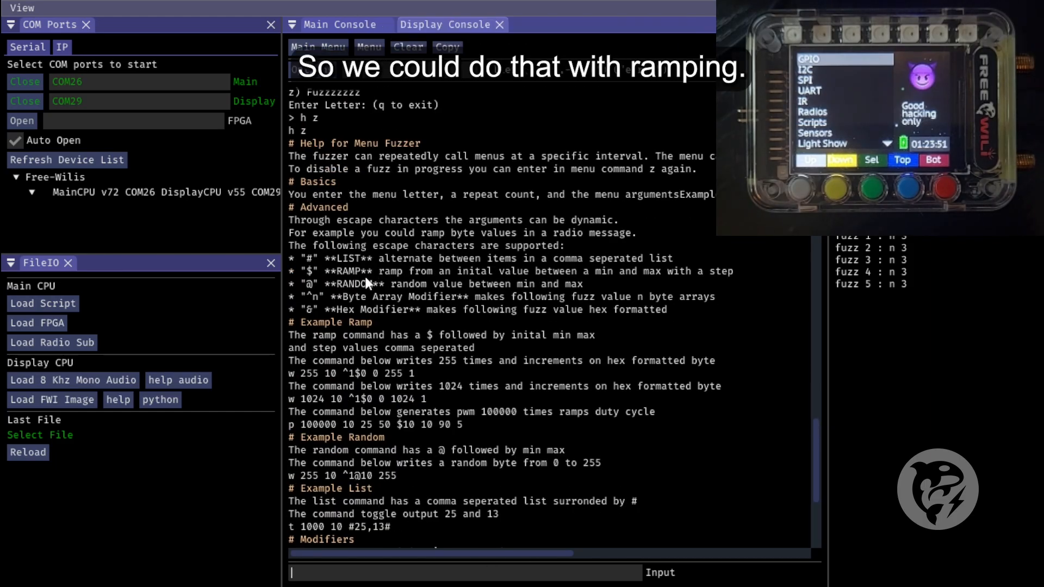
scroll(574, 344, "down", 4)
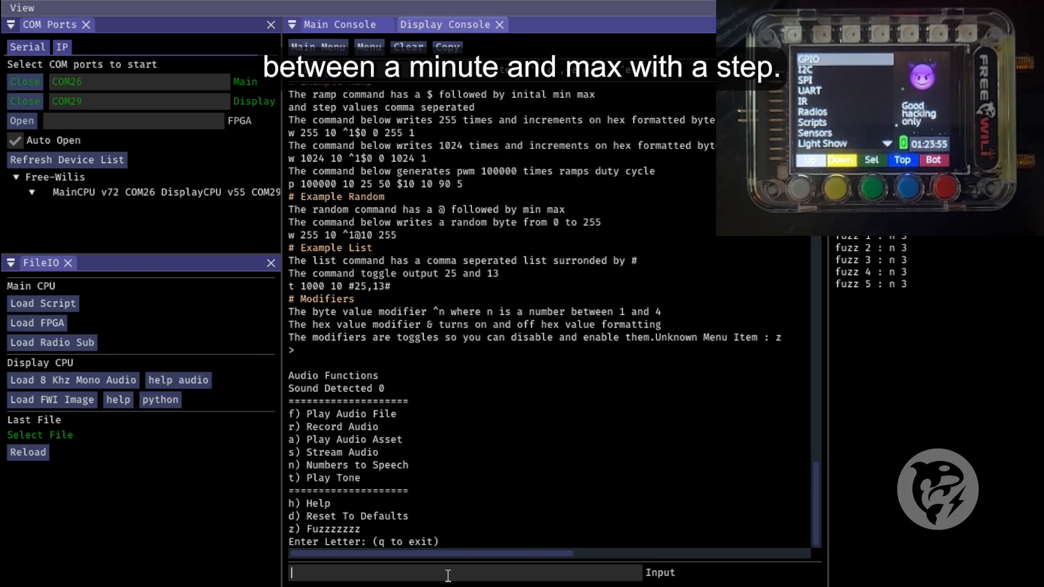
Start a fuzz command for Numbers to Speech with a repeat count of 10 and an interval of 1000 ms
type("z")
key("Return")
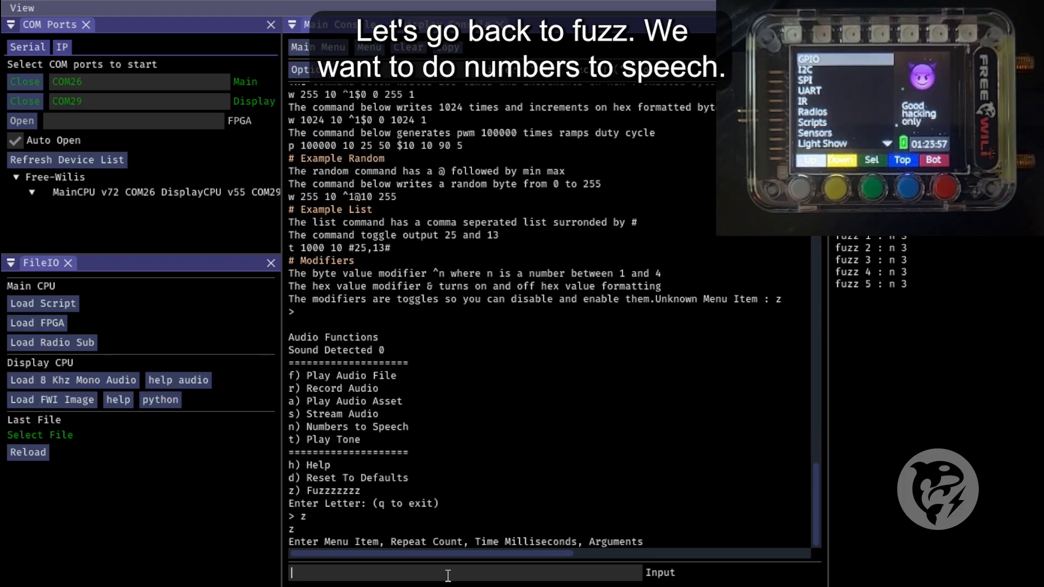
type("n 10")
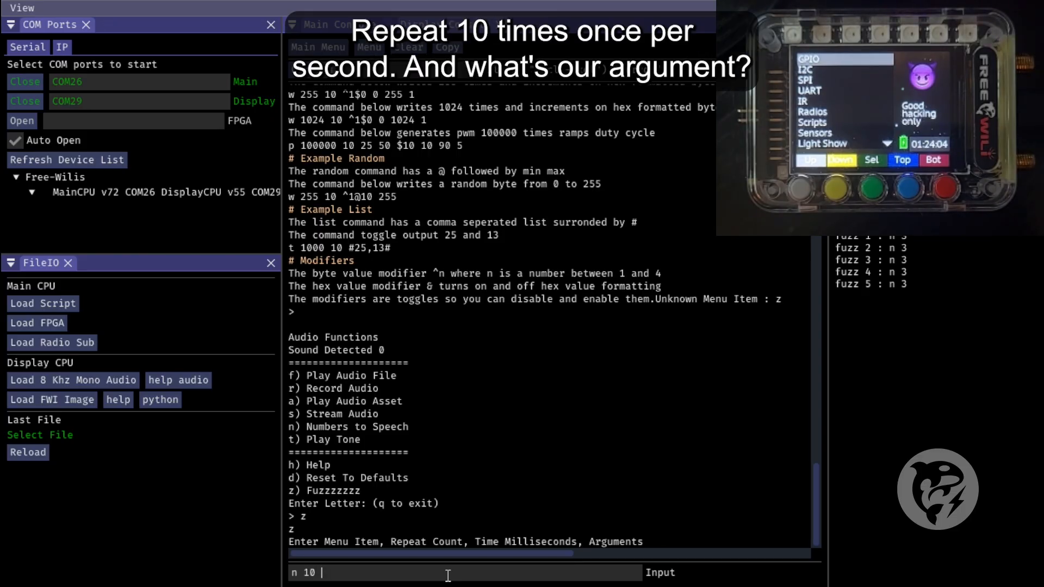
type(" 1000")
Add a ramp argument to the fuzz command with initial value 0, minimum 0, maximum 9 and step 1
scroll(464, 420, "up", 8)
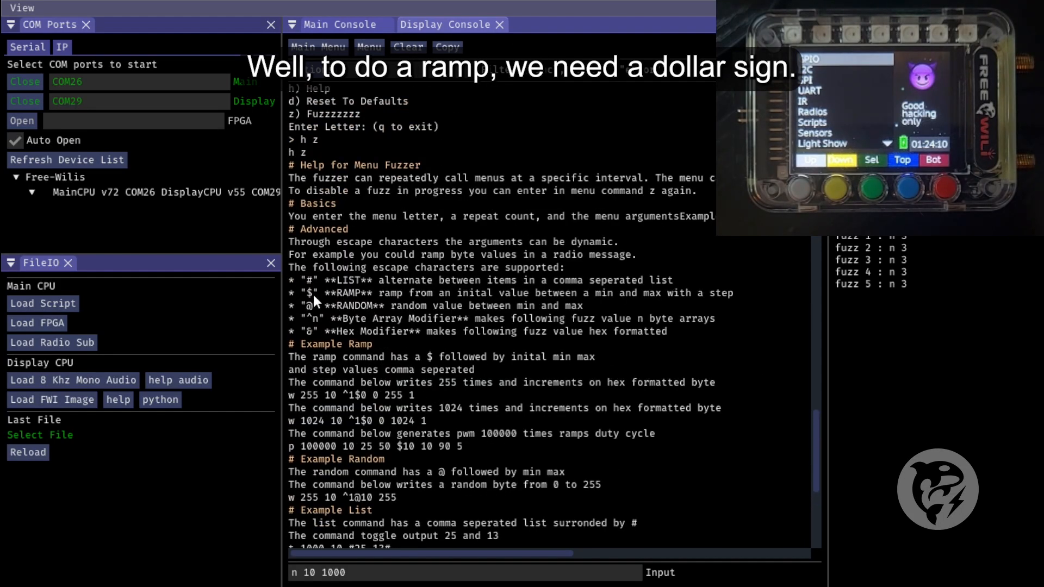
scroll(326, 305, "down", 8)
type("$")
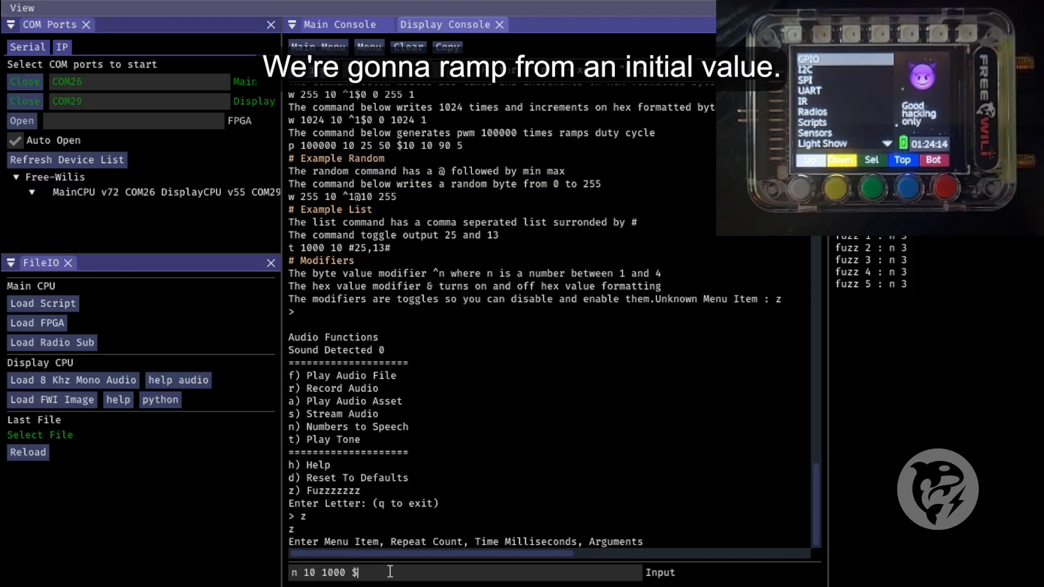
type("0")
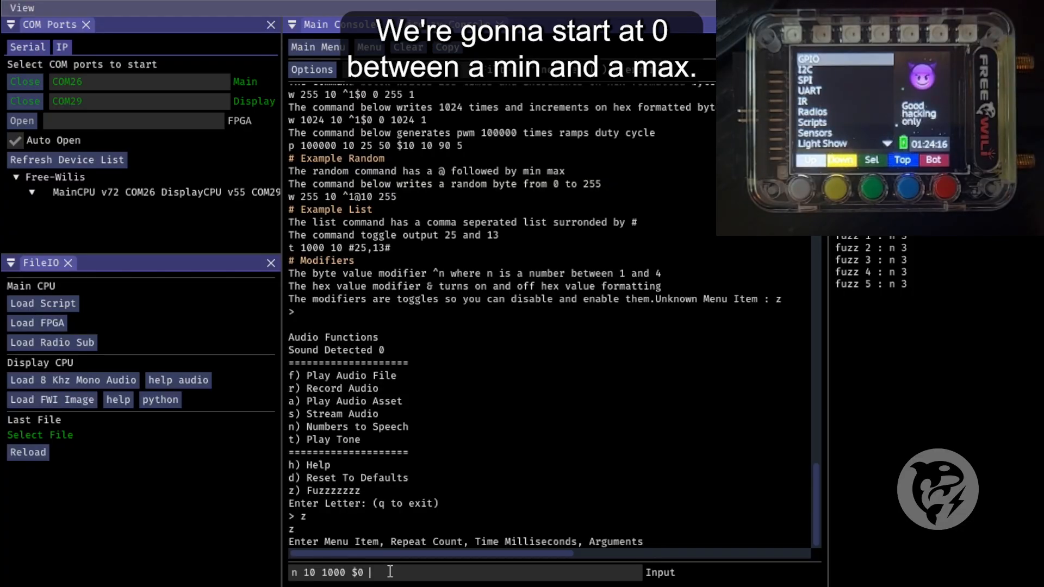
type(" 0 9")
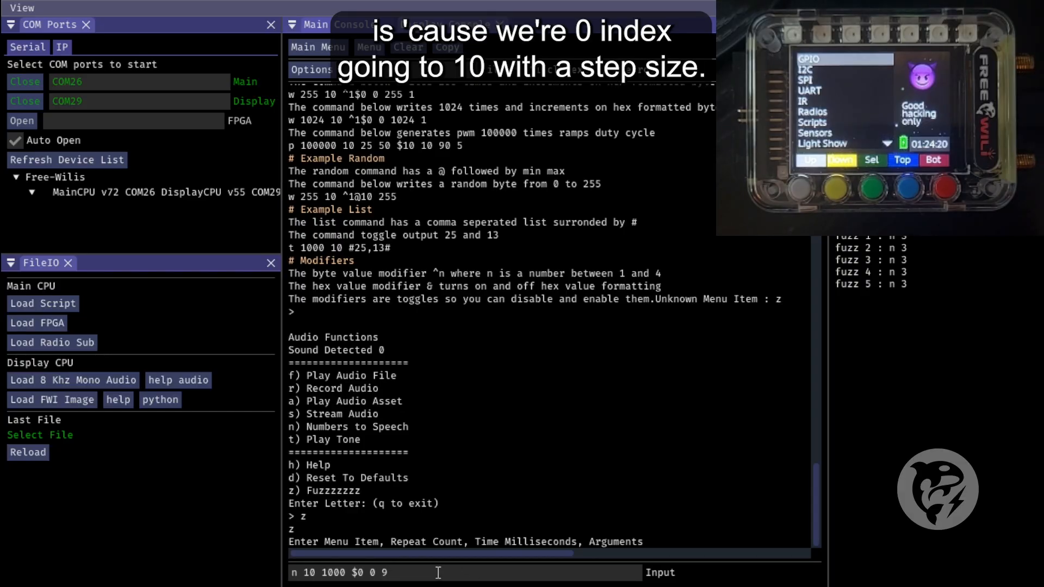
type(" 1")
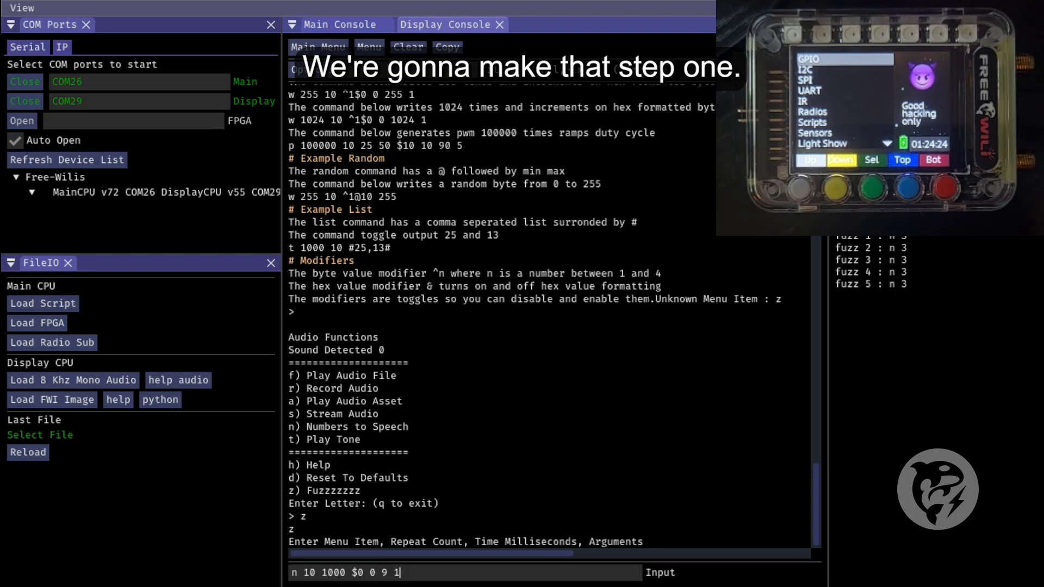
Close the ramp argument with a trailing $ and run the fuzz command "n 10 1000 $0 0 9 1 $"
scroll(591, 354, "up", 3)
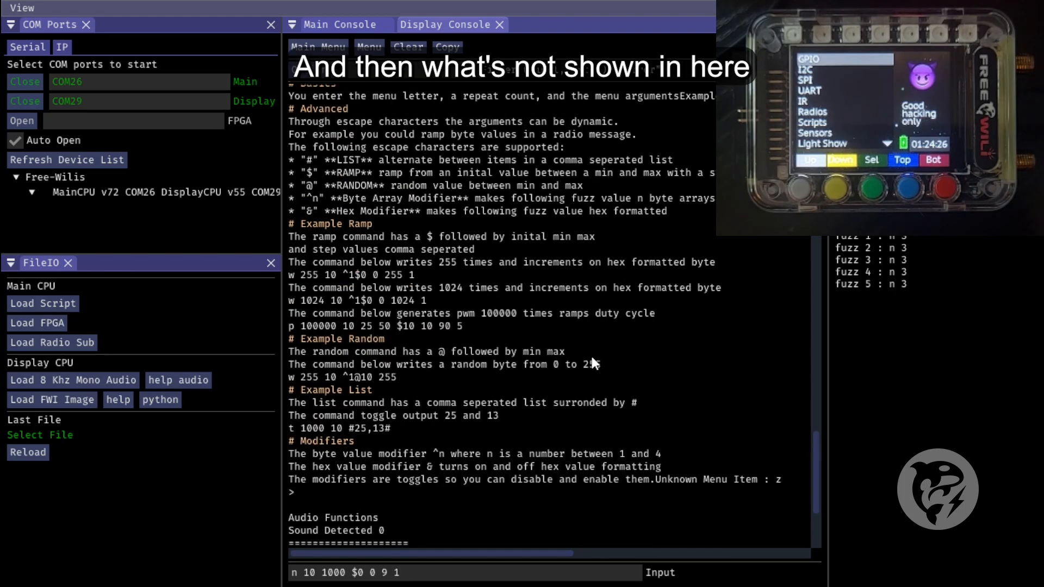
scroll(435, 288, "down", 3)
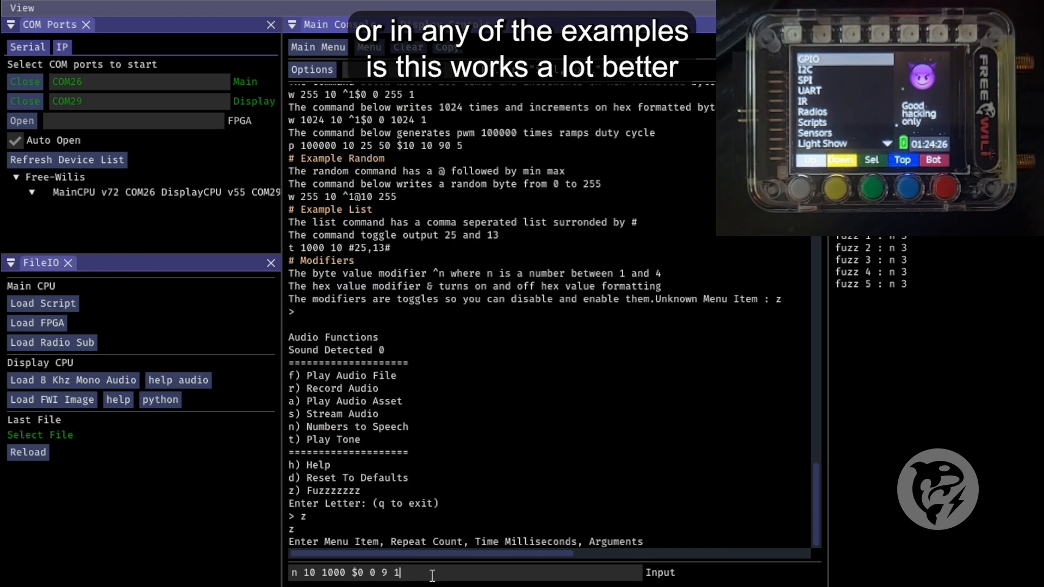
type("$")
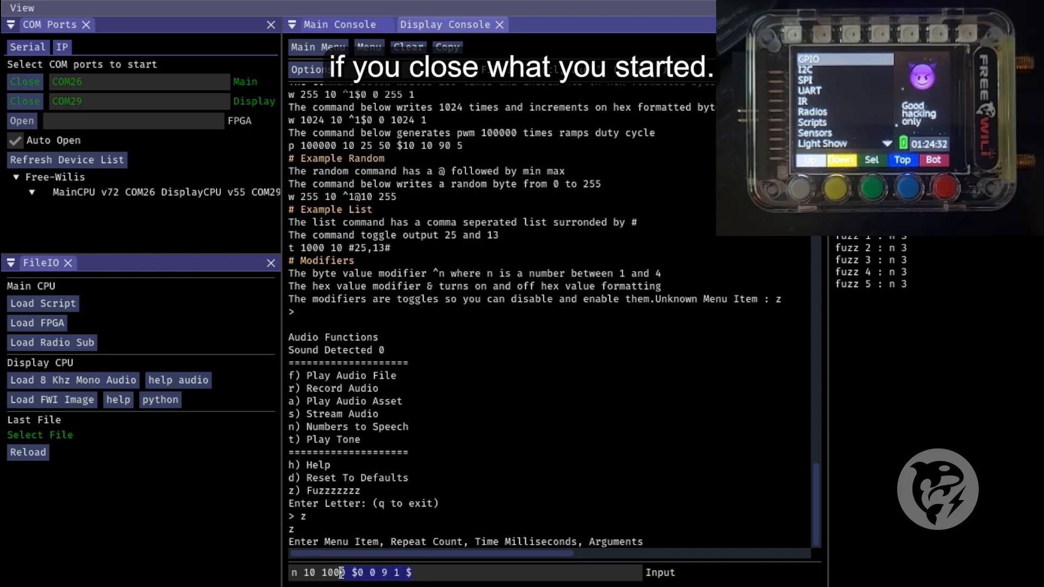
left_click(351, 572)
left_click(404, 572)
left_click(415, 573)
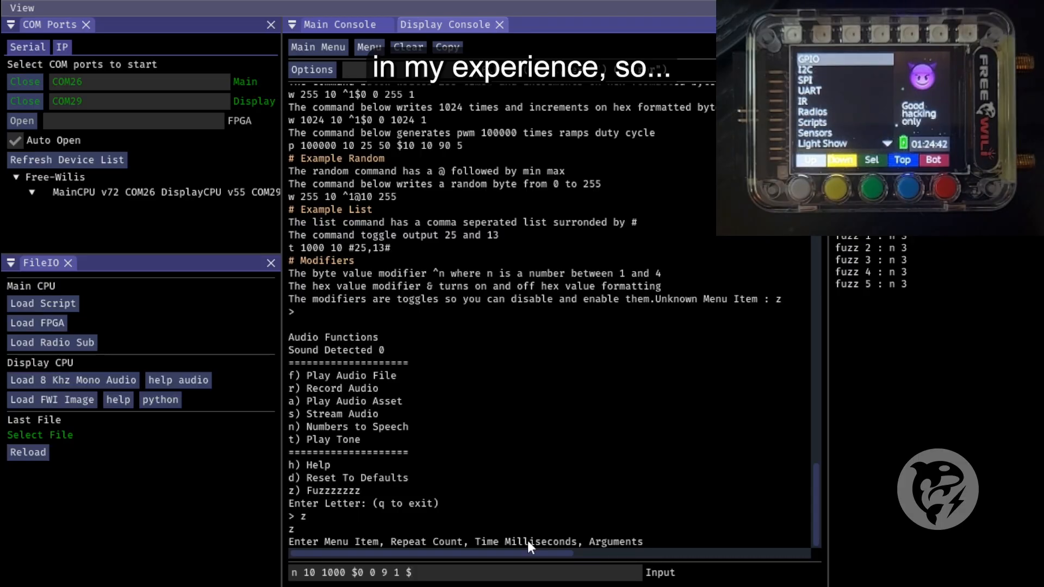
key("Return")
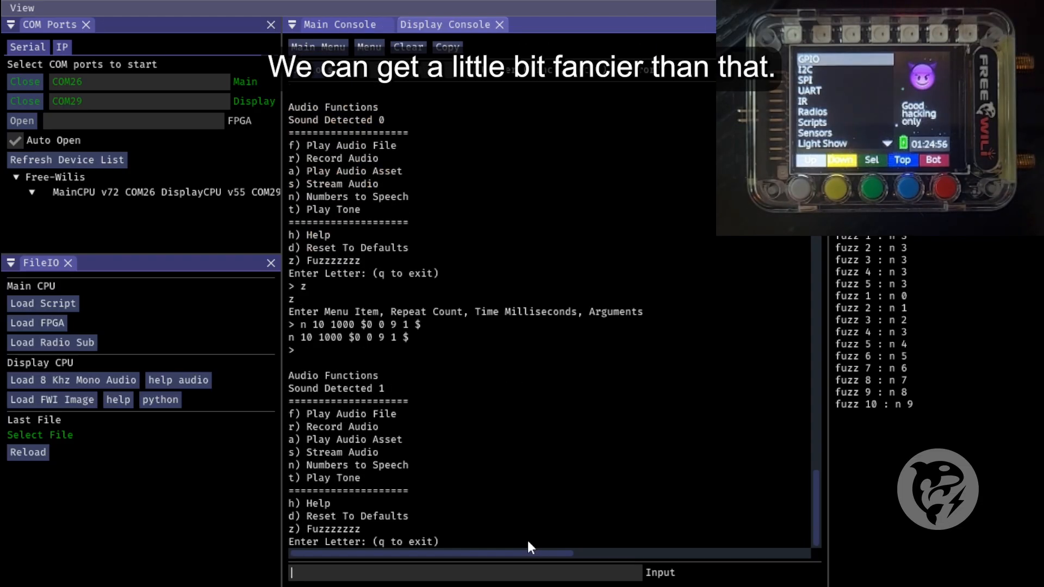
Fuzz Numbers to Speech five times at 1000 ms with a step-2 ramp by running "n 5 1000 $0 0 9 2 $"
type("n 5 ")
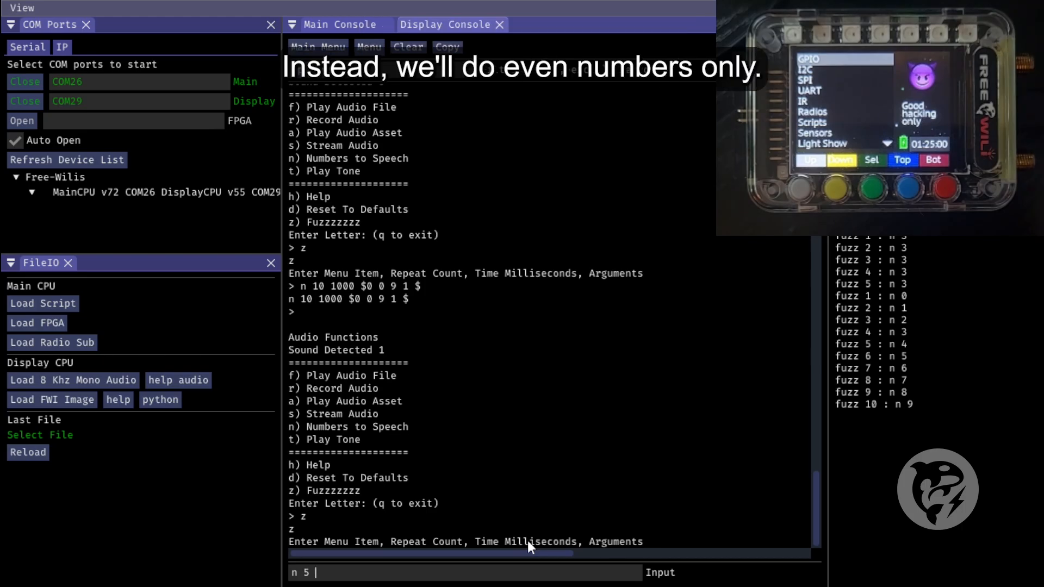
type("1000 $")
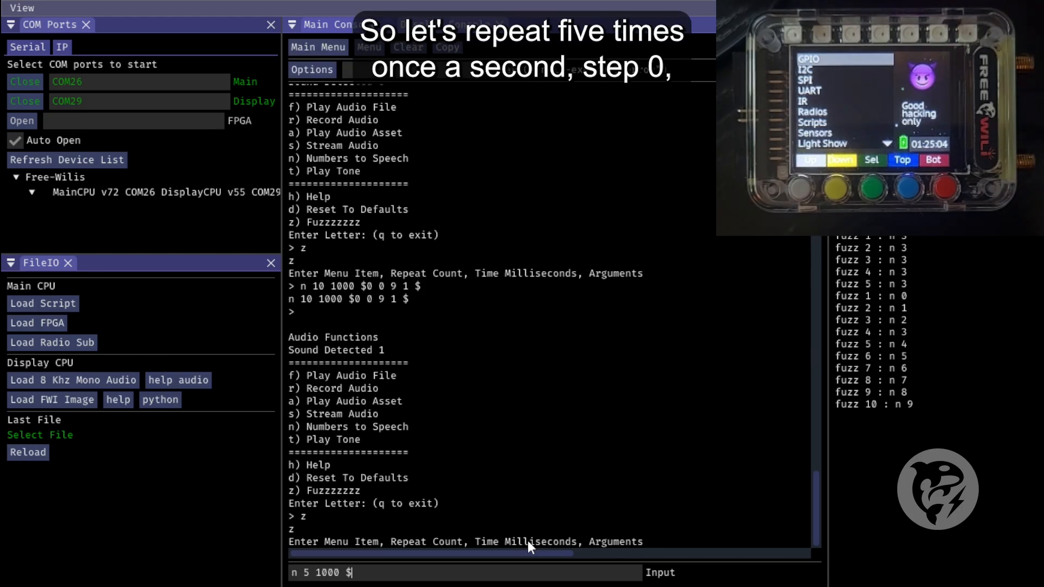
type("0 0 9 ")
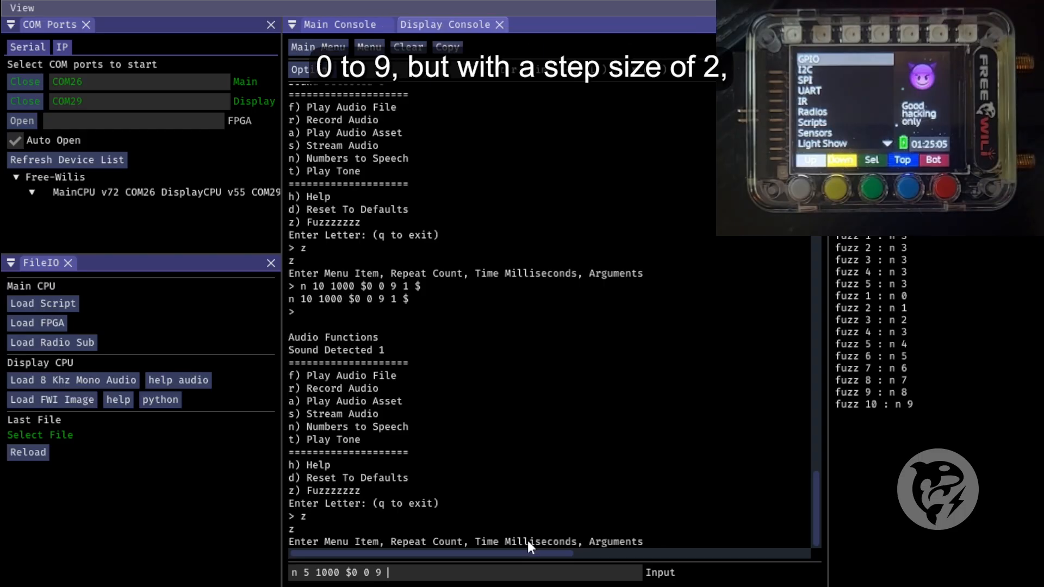
type("2 $")
key("Return")
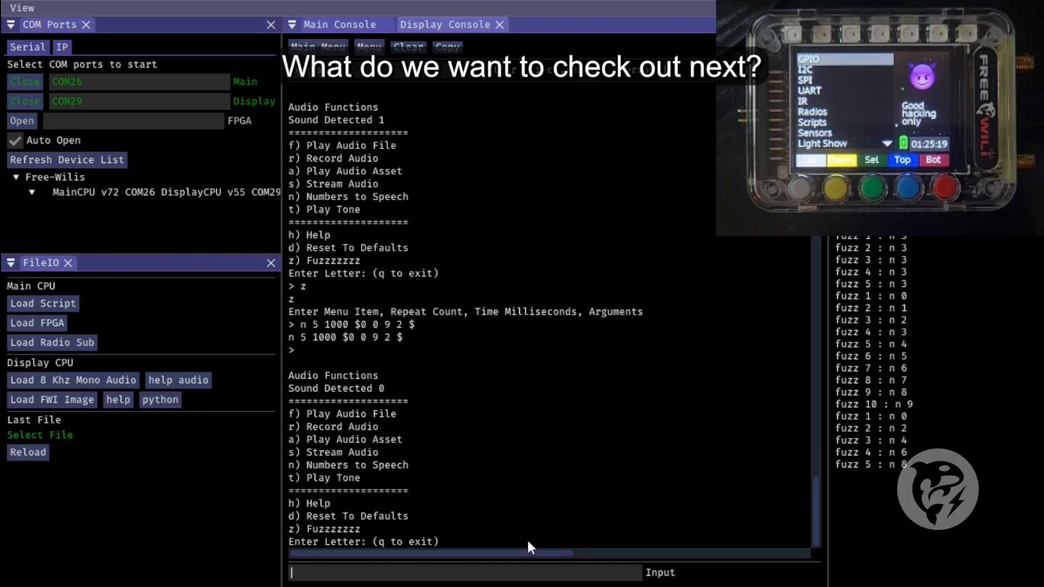
Reopen the menu fuzzer help and examine the syntax of the random argument
type("h z")
key("Return")
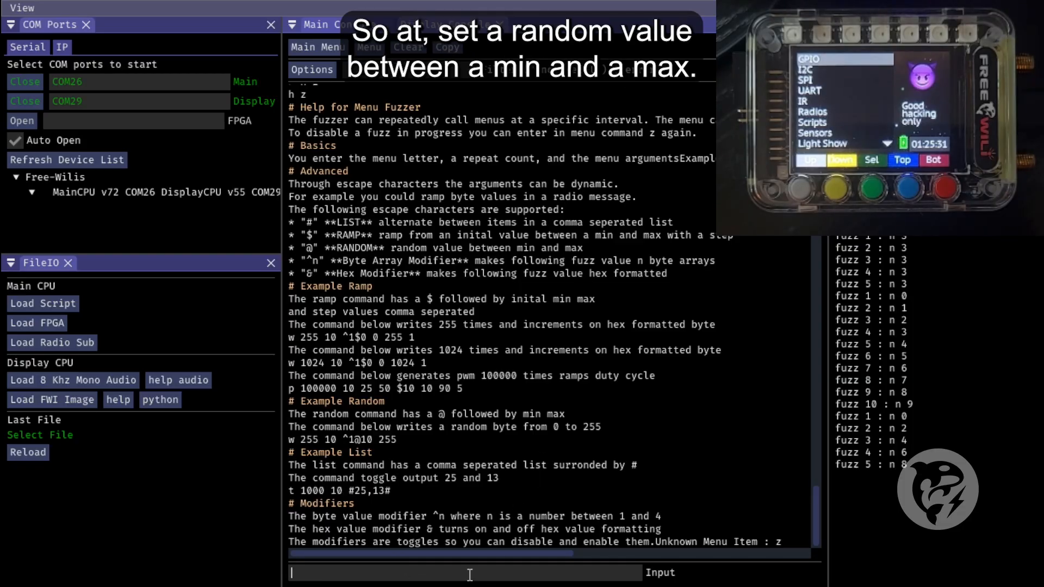
key("Return")
Leave Audio Functions for the main menu and enter GUI Functions
type("q")
key("Return")
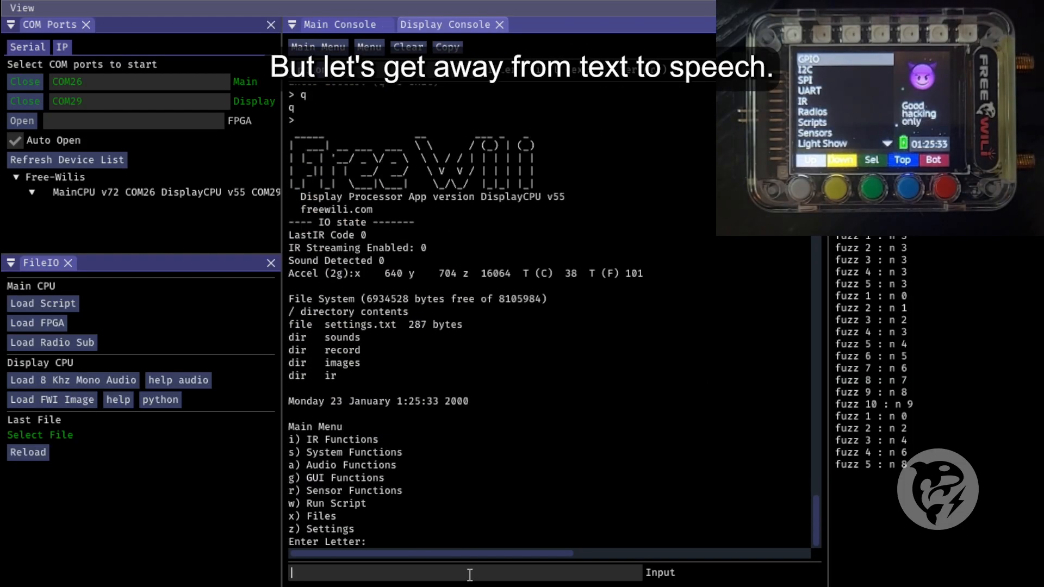
type("g")
key("Return")
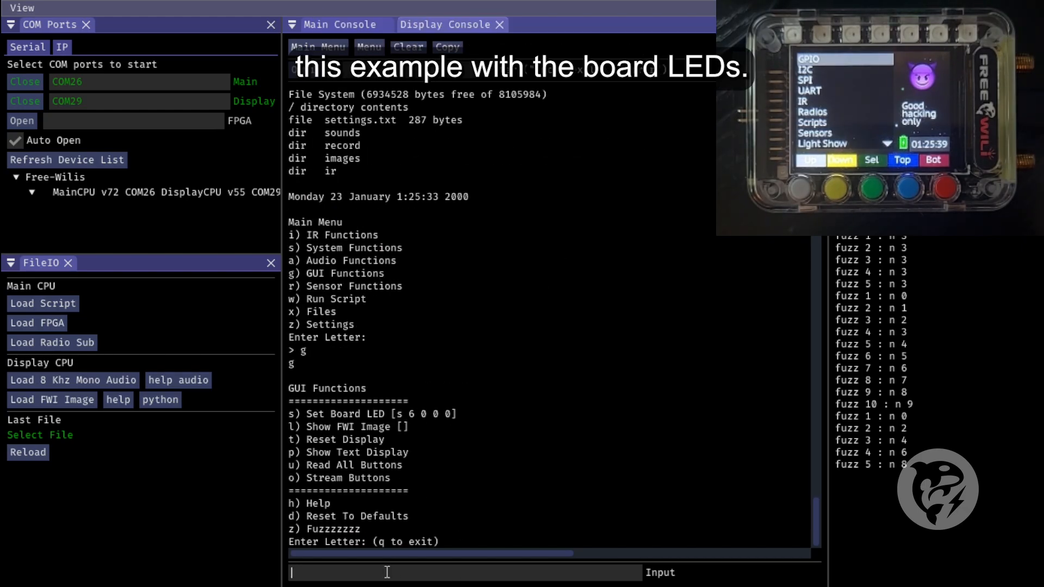
Set board LED 0 to red with the values "0 100 0 0"
type("s")
key("Return")
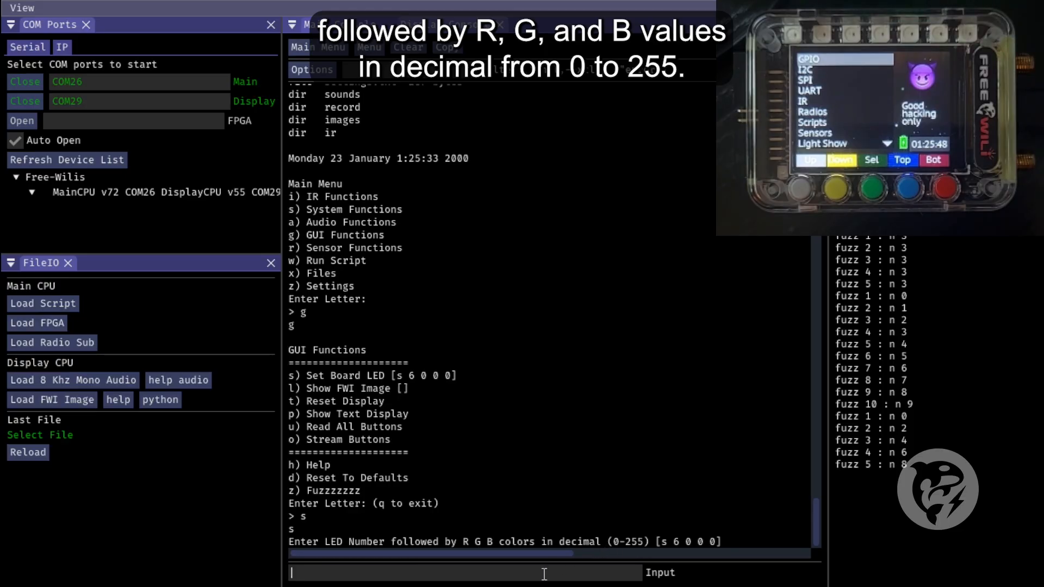
type("0 ")
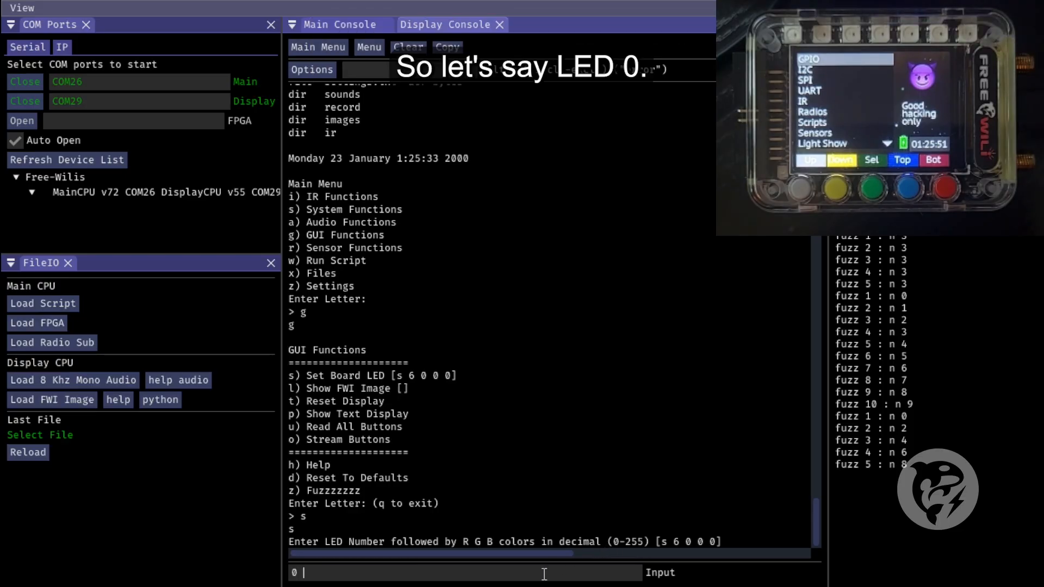
type("100 0 0")
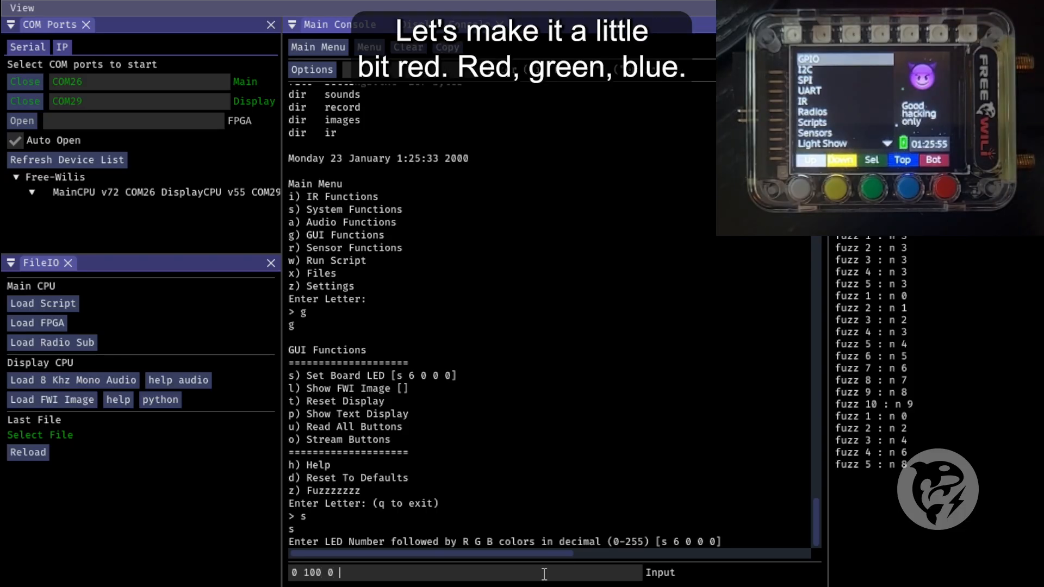
key("Return")
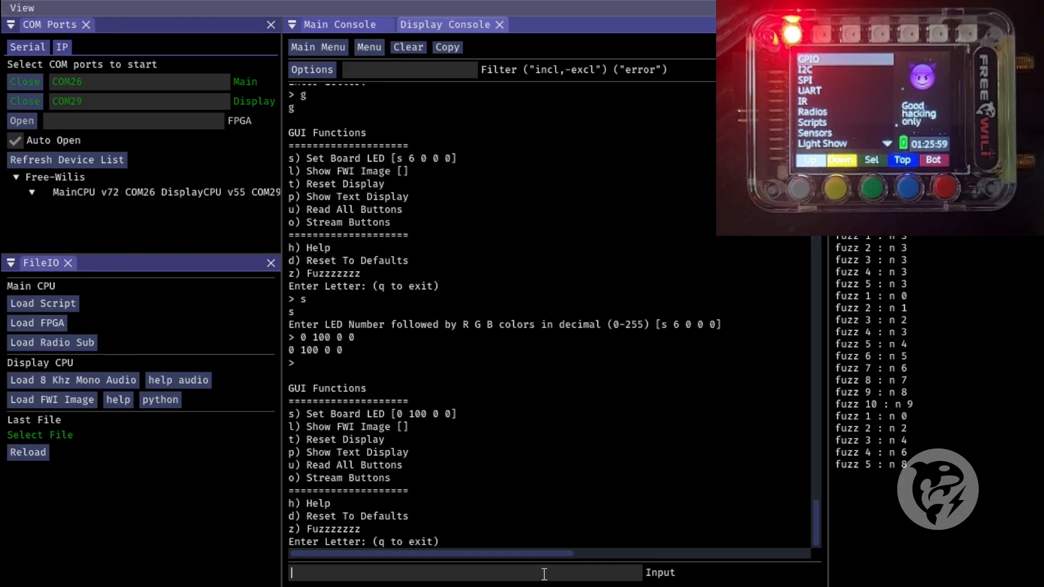
Start a fuzz command for Set Board LED with a repeat count of 5 and an interval of 100 ms
type("z")
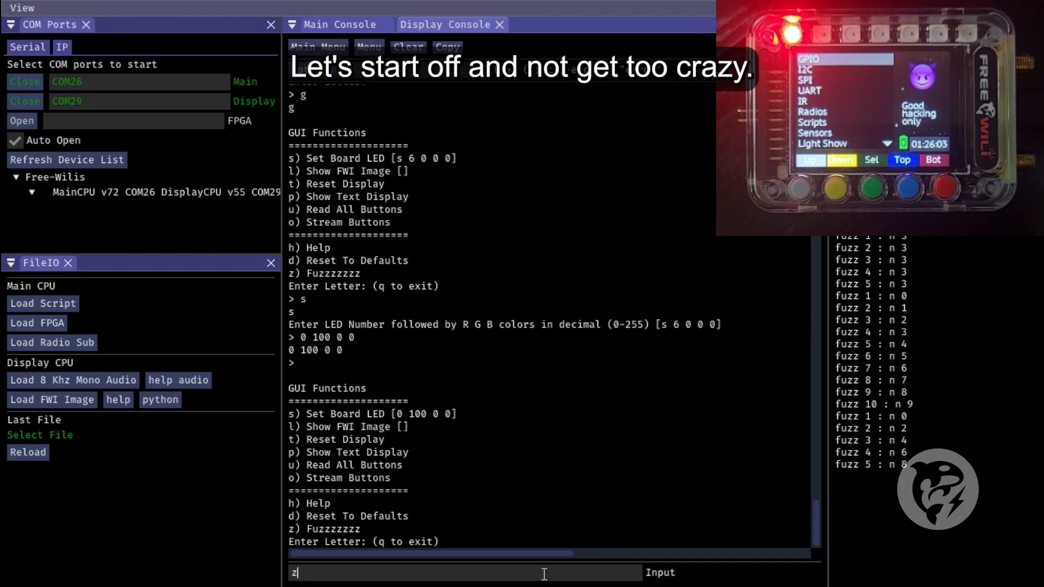
key("Return")
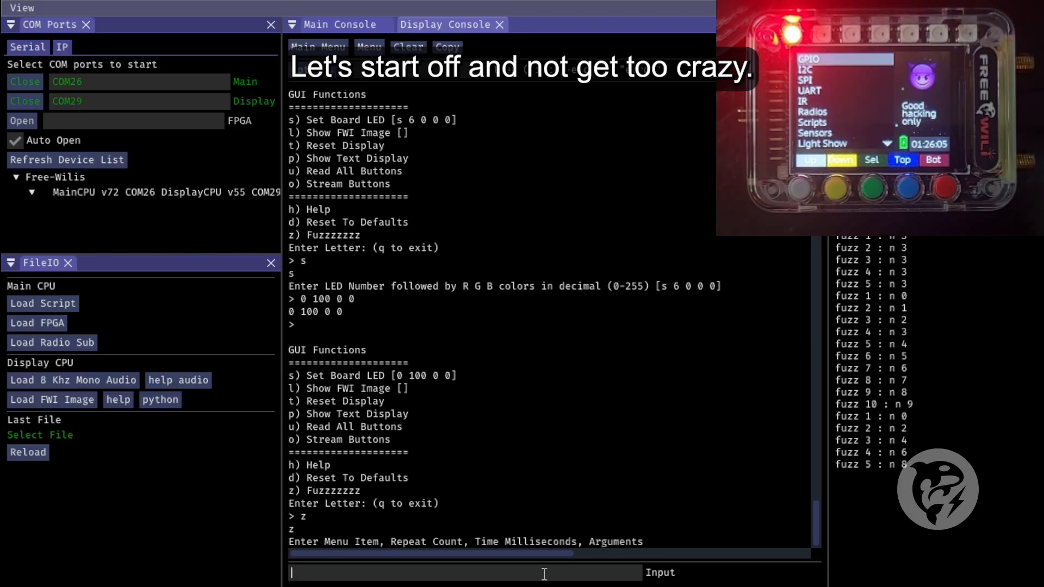
type("s")
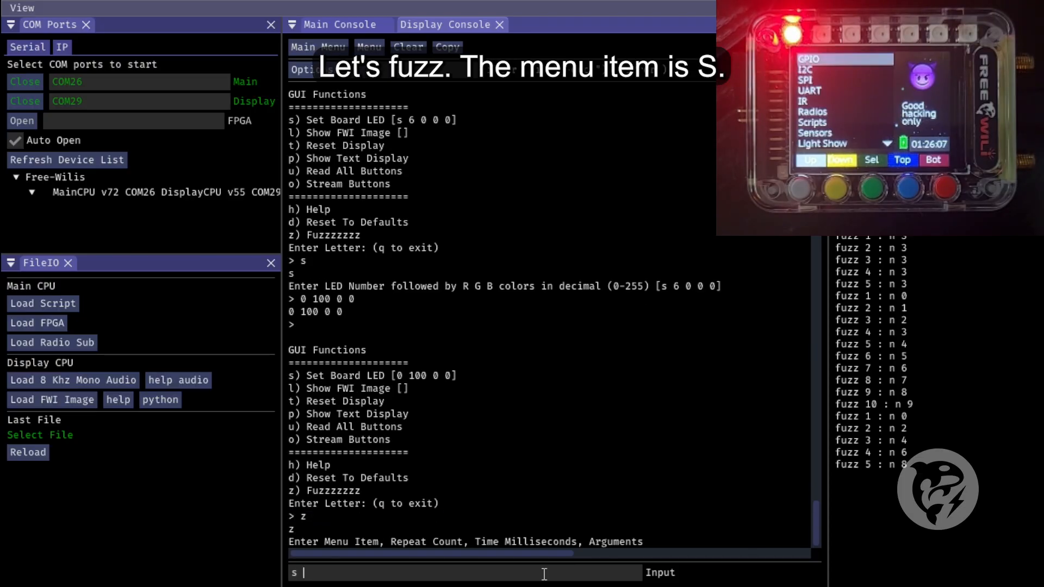
type(" 5 10")
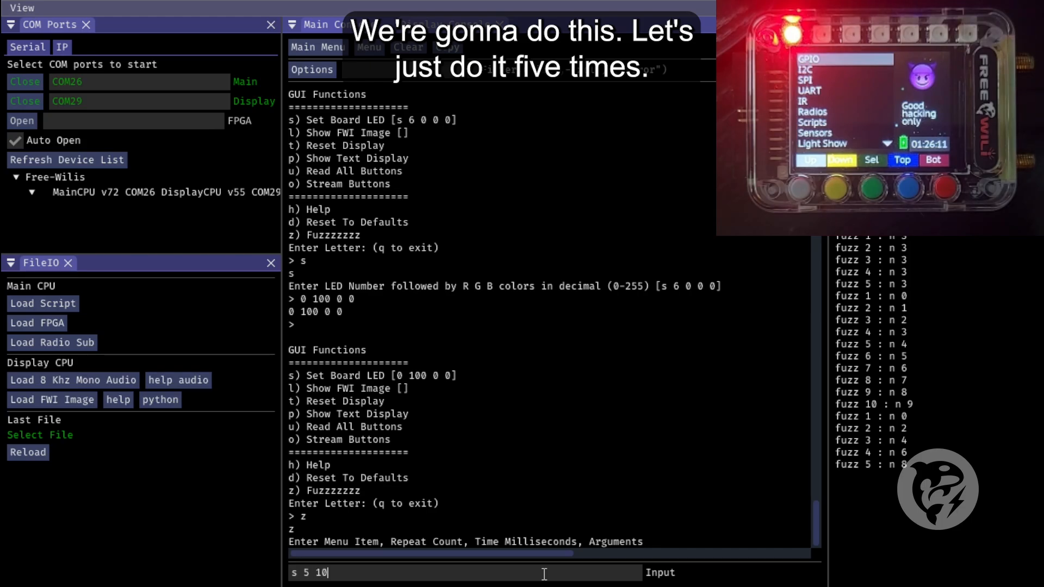
type("0 ")
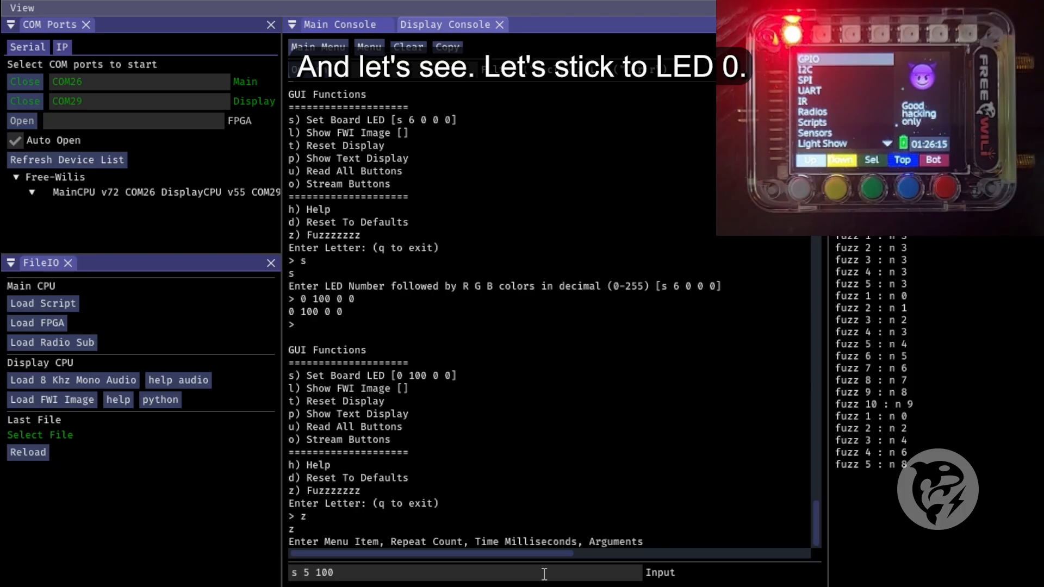
type("0")
key("BackSpace")
key("BackSpace")
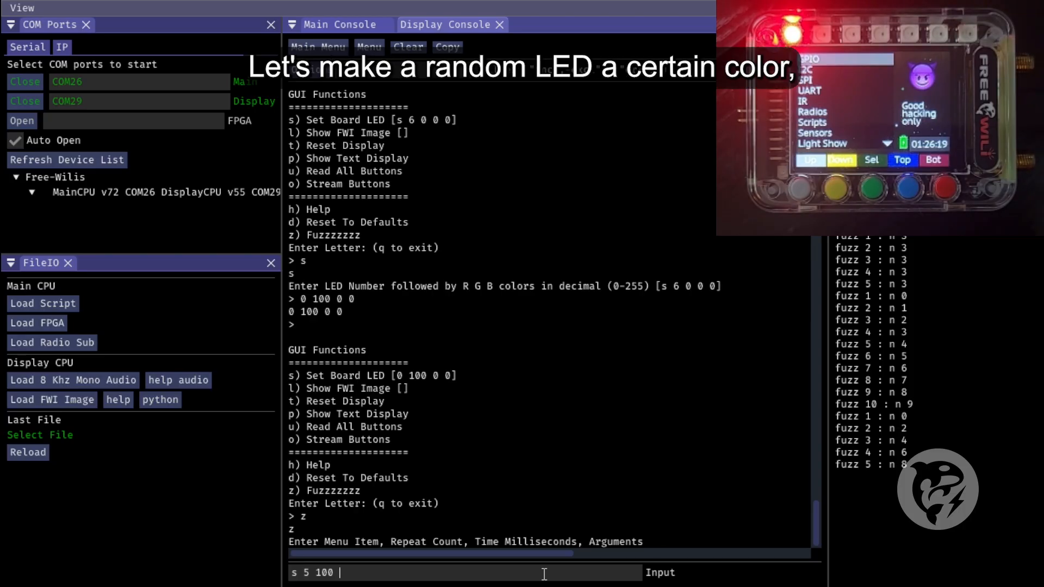
Try to vary the LED number between 0 and 6 in green by running "s 5 100 $0 6 $ 0 100 0"
type("$0 6 ")
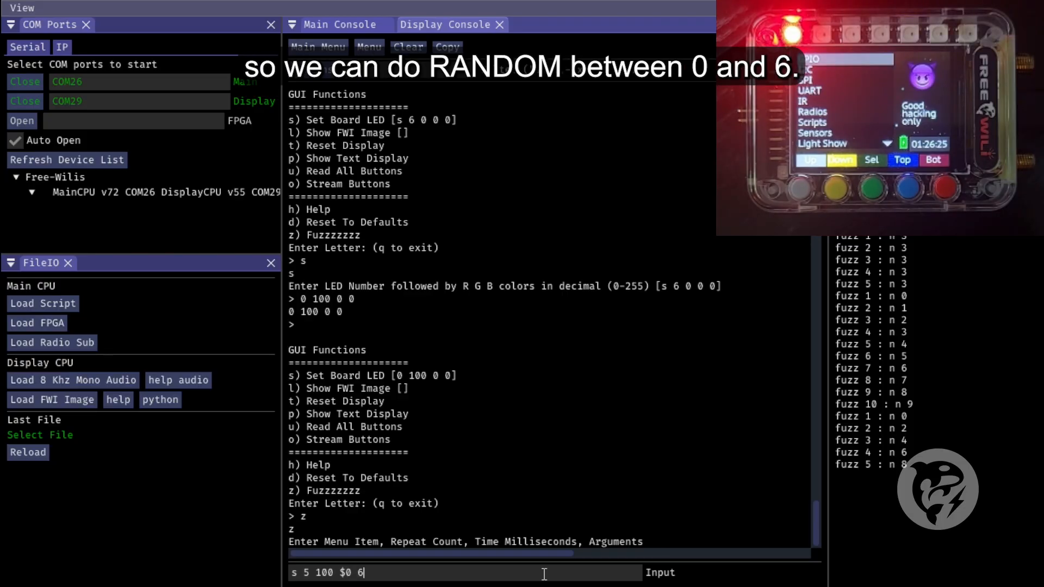
type("$")
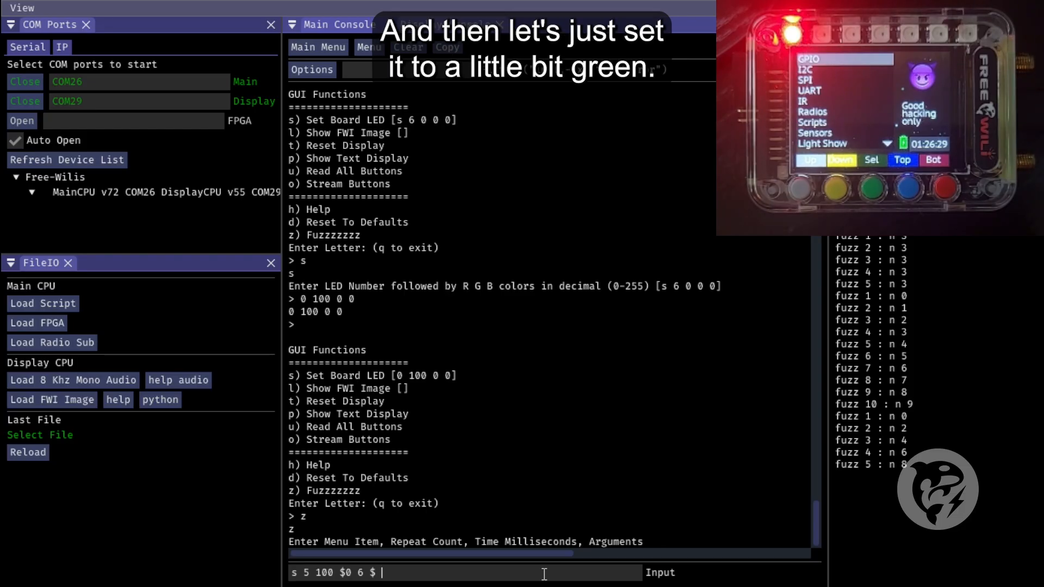
type(" 0 100 0")
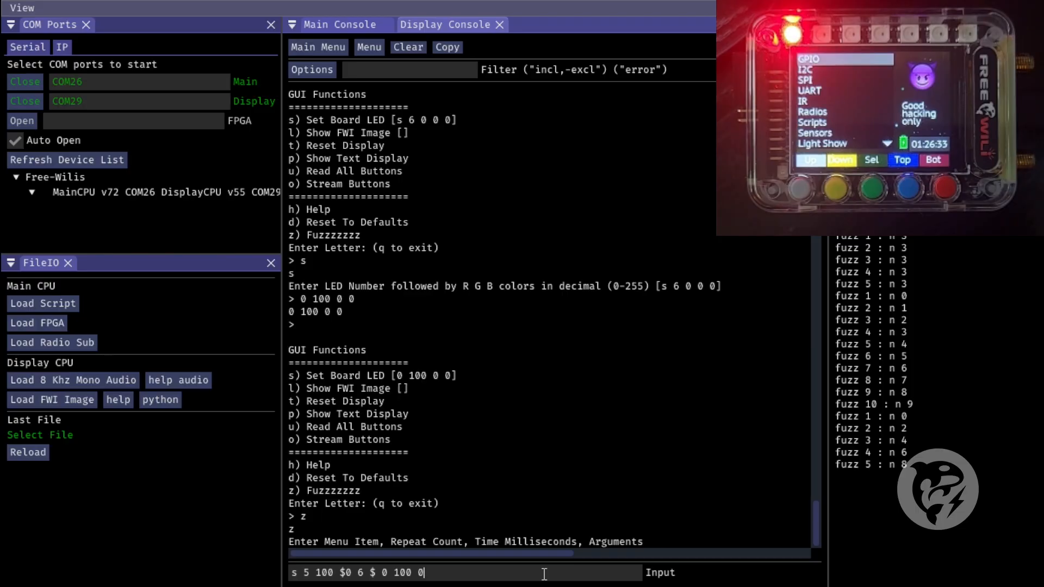
key("Return")
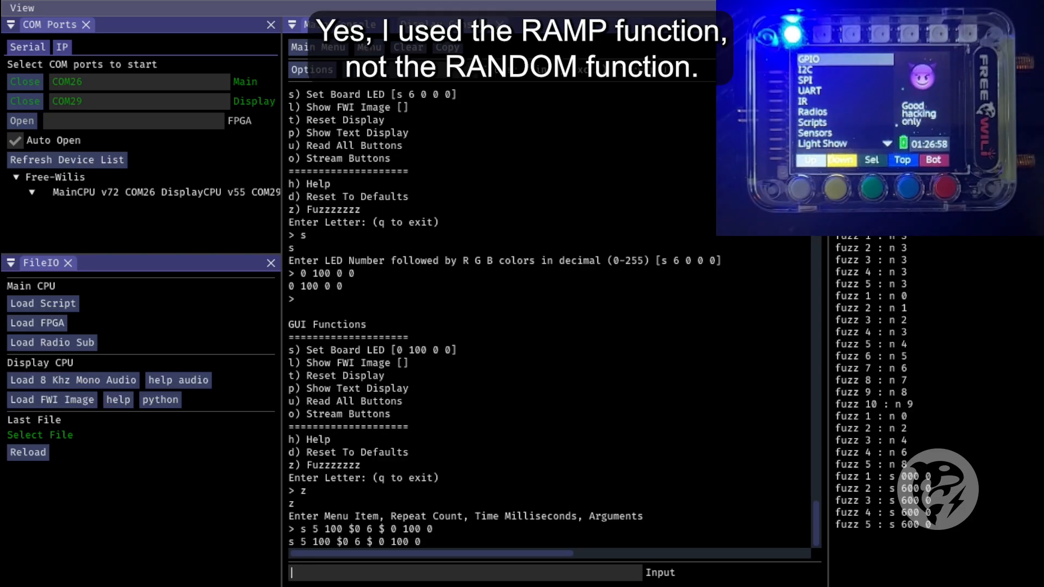
Fuzz Set Board LED with a random LED number from 0 to 6 in green by running "s 5 100 @0 6 @ 0 100 0"
type("z")
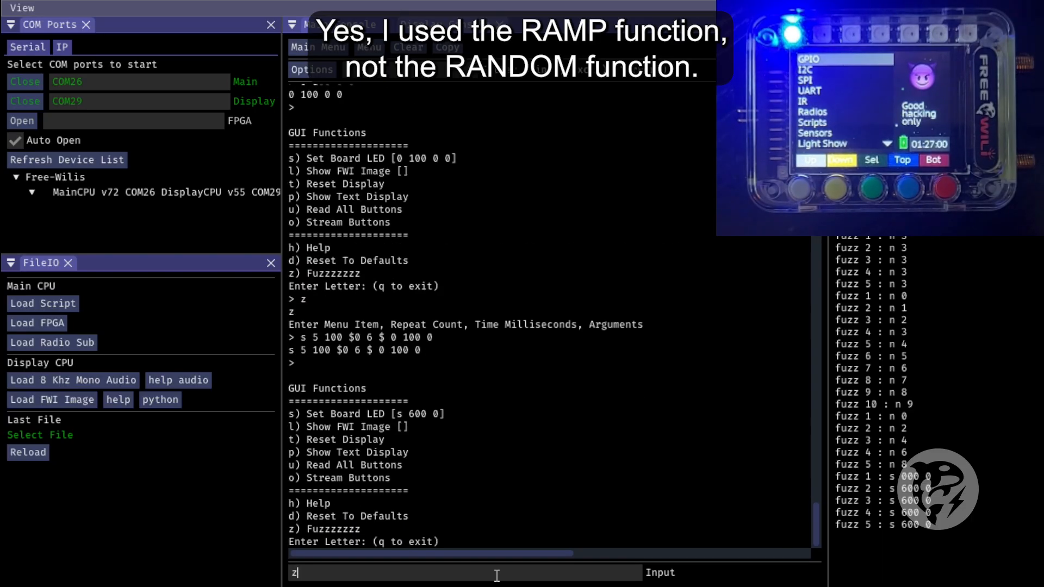
key("Return")
type("s 5 100 ")
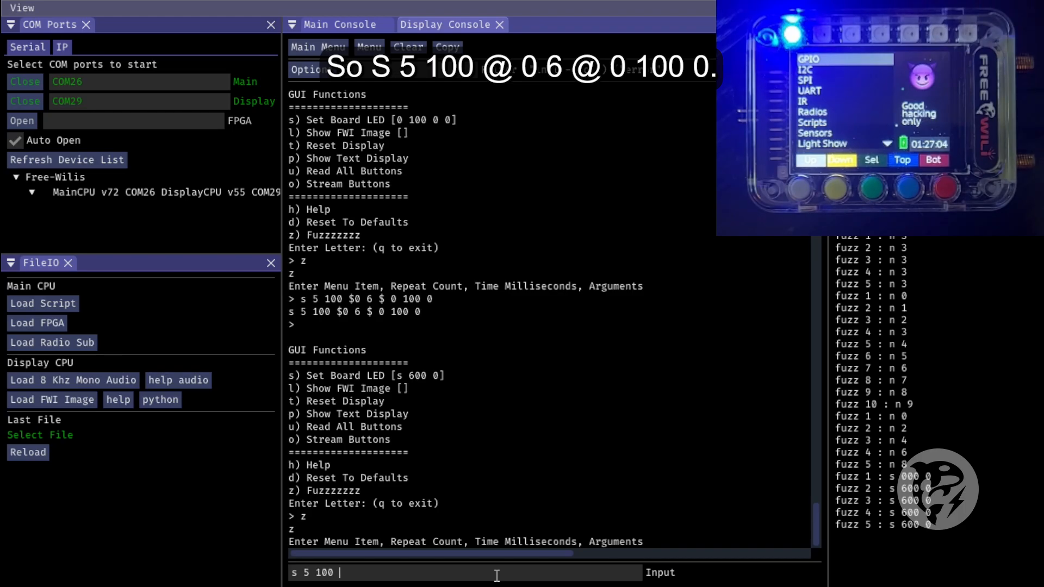
type("@0 6 @")
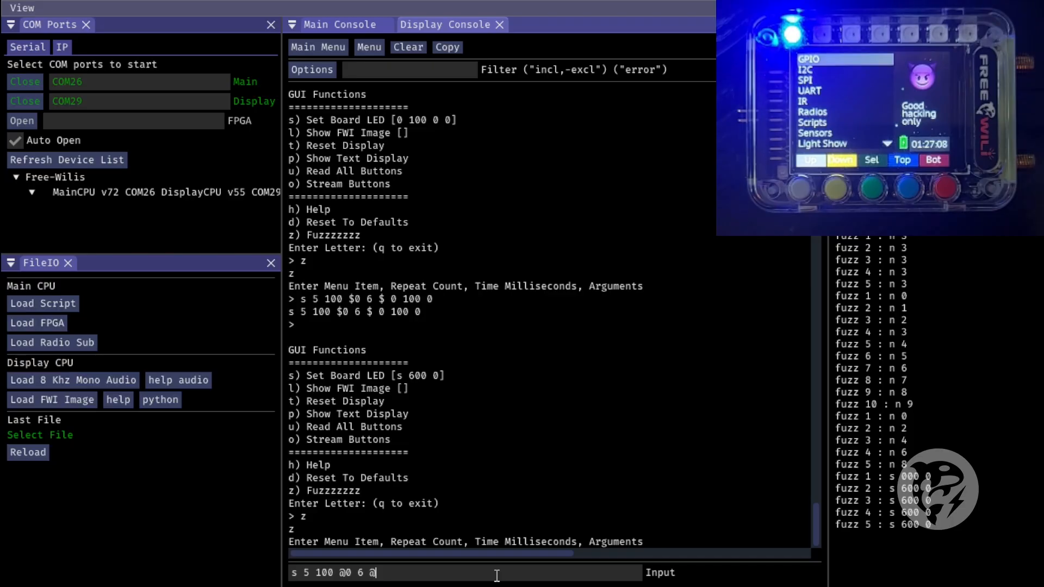
type(" 0 100 0")
key("Return")
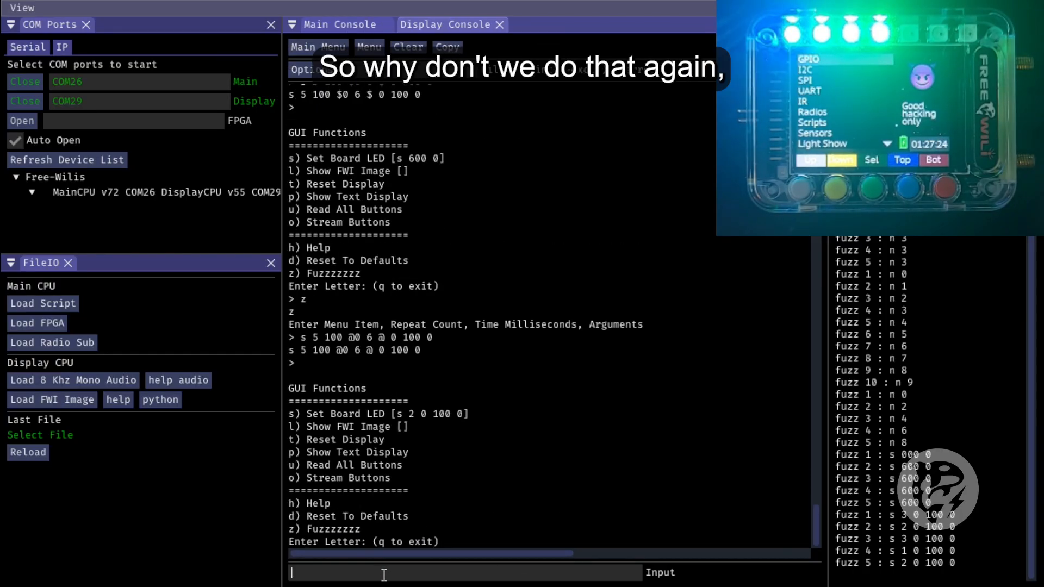
Recall the previous LED command in a new fuzz and replace its red value with the random argument "@0 100 @"
type("z")
key("Return")
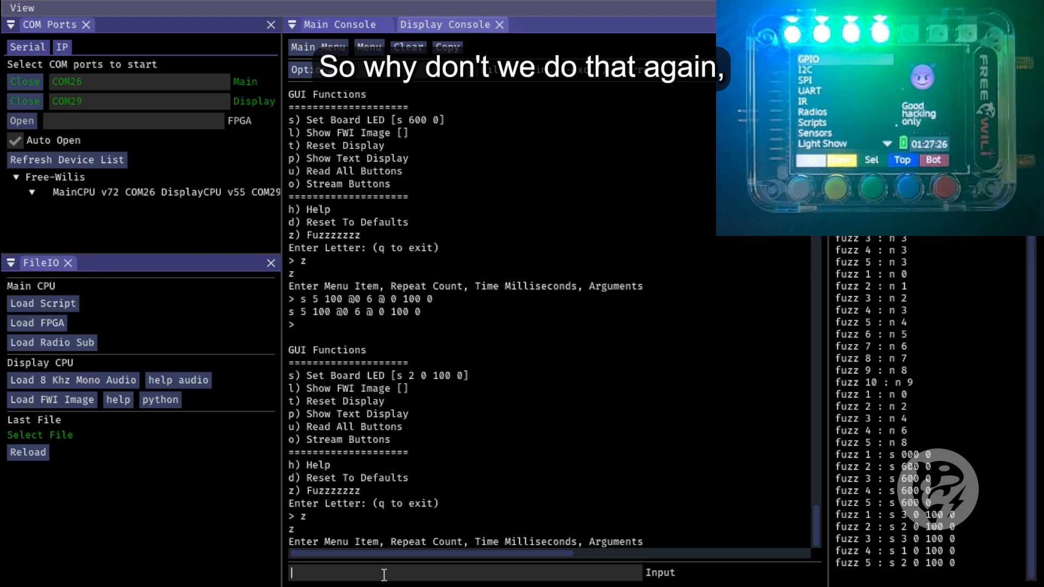
key("Up")
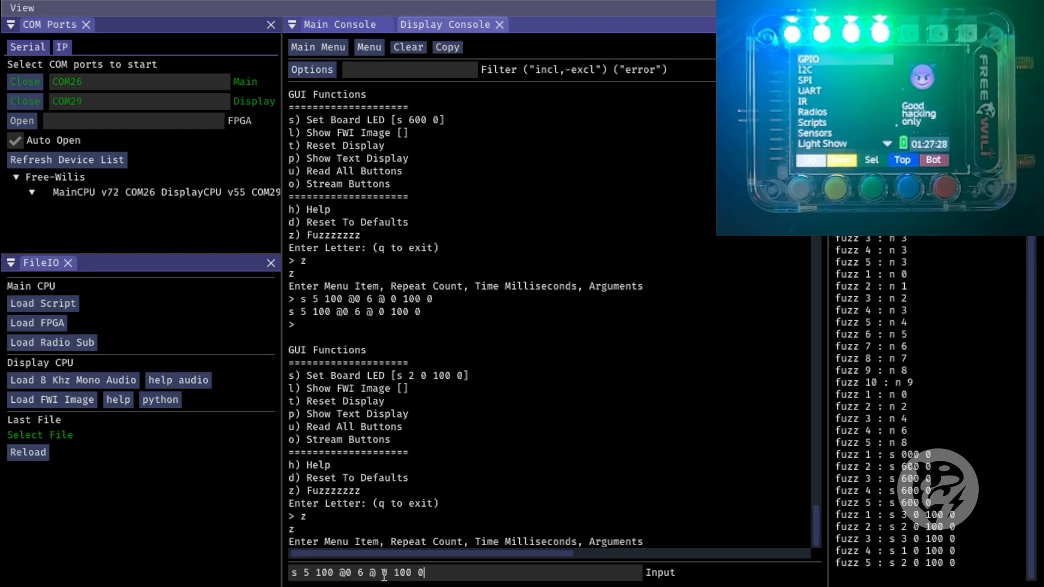
key("Left")
key("Left")
key("Left")
key("Left")
key("Left")
key("Left")
key("Left")
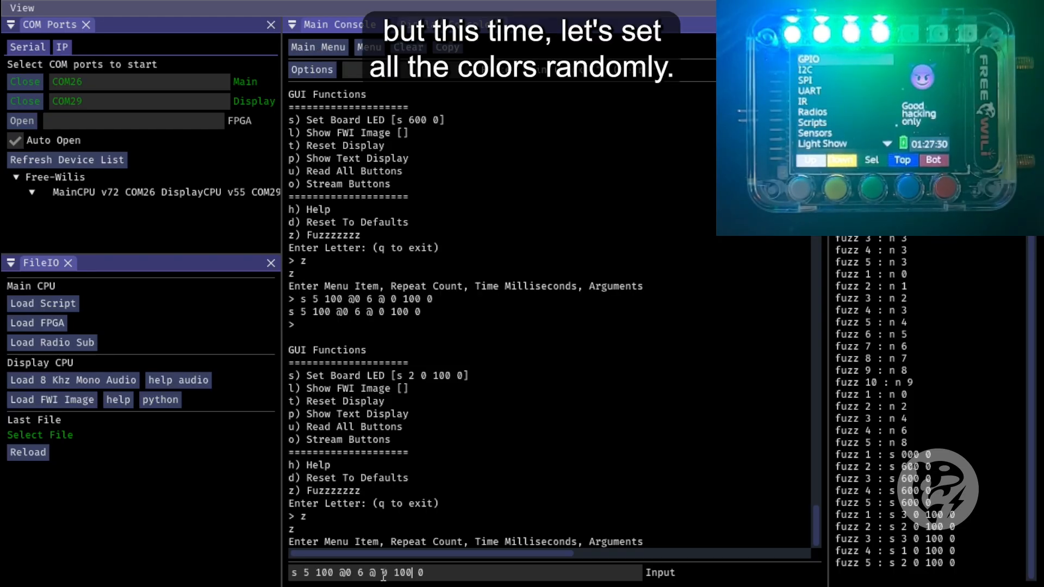
key("shift+Right")
type("@0 100")
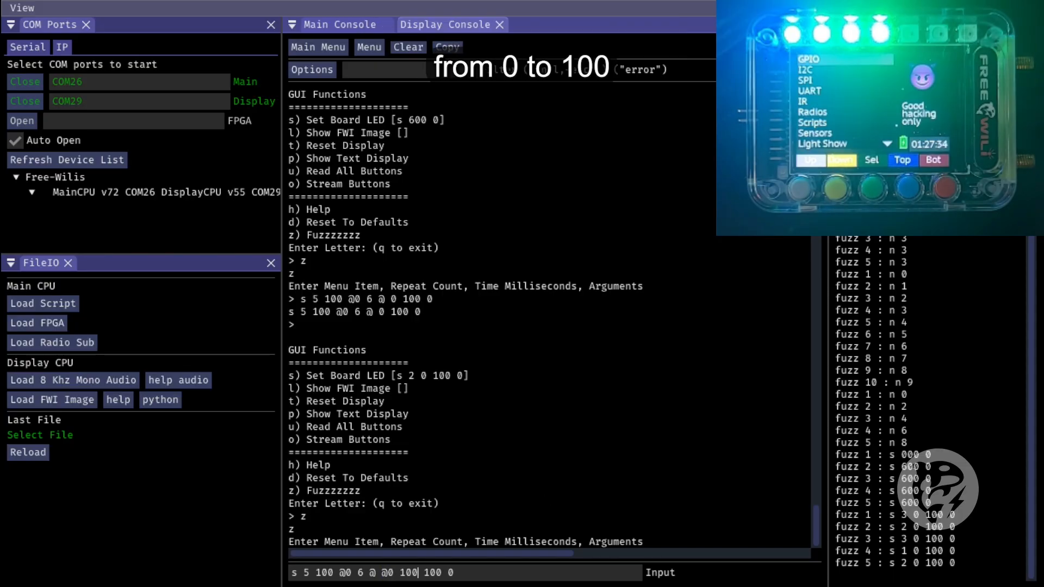
type(" @")
Copy the random argument "@0 100 @" over the green and blue values and run the LED fuzz command
key("shift+Left")
key("shift+Left")
key("shift+Left")
key("shift+Left")
key("shift+Left")
key("shift+Left")
key("shift+Left")
key("shift+Left")
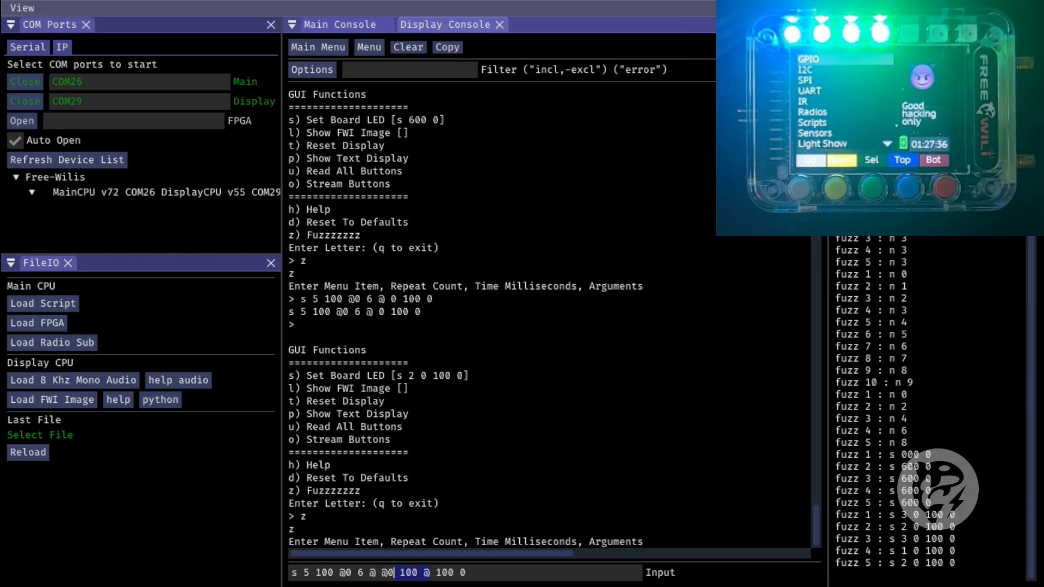
key("ctrl+c")
key("Right")
key("Right")
key("shift+Right")
key("shift+Right")
key("shift+Right")
key("ctrl+v")
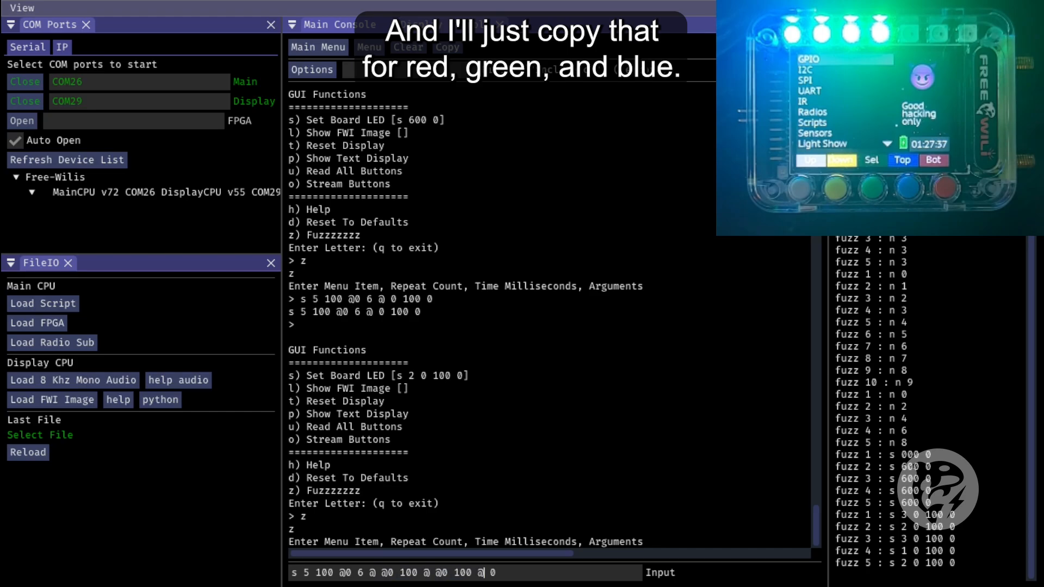
key("shift+Right")
key("ctrl+v")
key("Return")
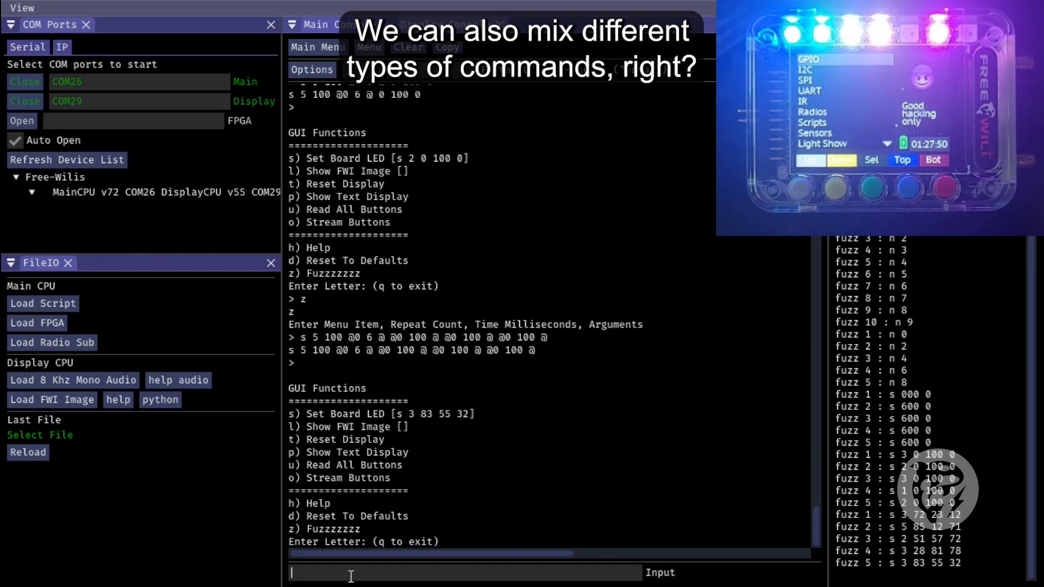
Fuzz the board LEDs with a ramped LED number and random colours by running "s 7 1000 $0 0 6 1 $ @0 100 @ @0 100 @ @0 100 @"
type("z")
key("Return")
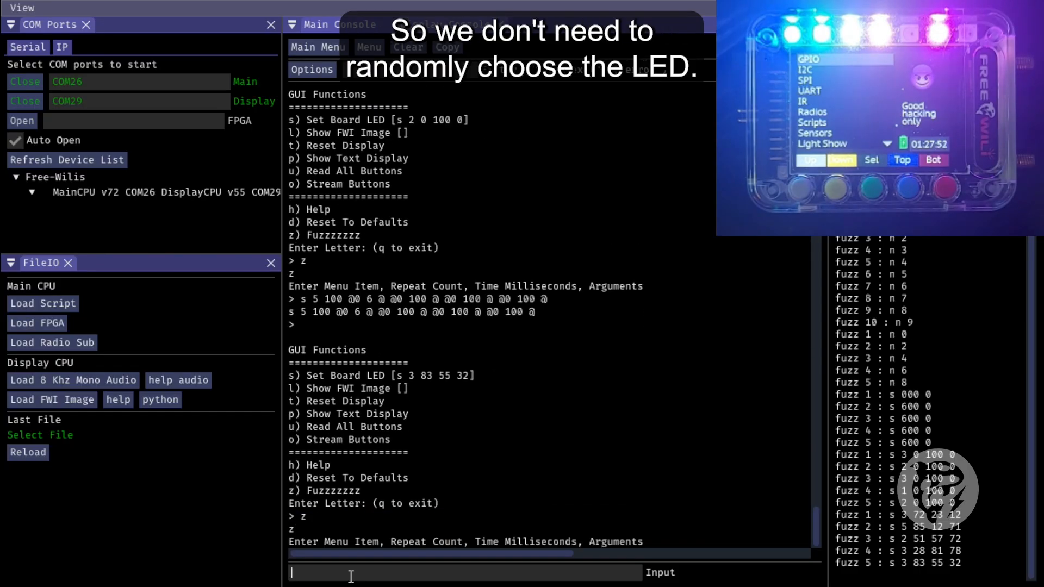
key("ctrl+v")
key("BackSpace")
key("BackSpace")
key("BackSpace")
key("BackSpace")
key("BackSpace")
key("BackSpace")
key("BackSpace")
key("BackSpace")
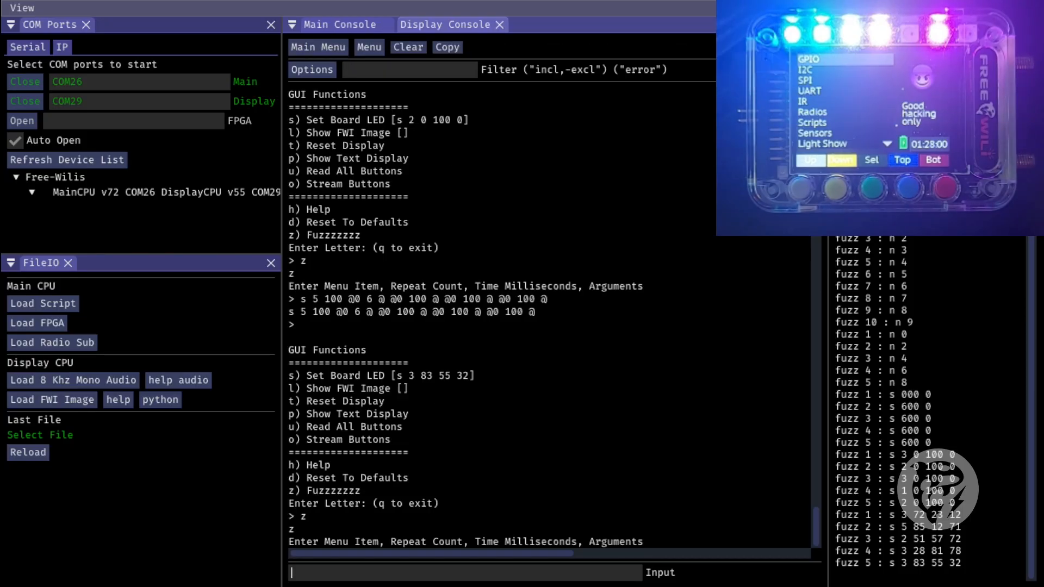
key("ctrl+v")
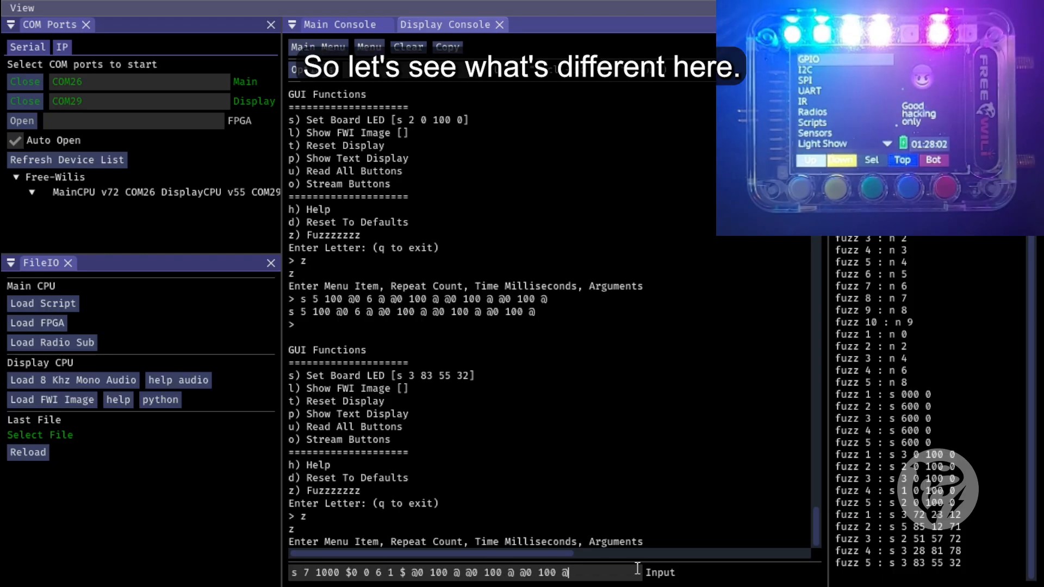
left_click_drag(586, 575, 411, 576)
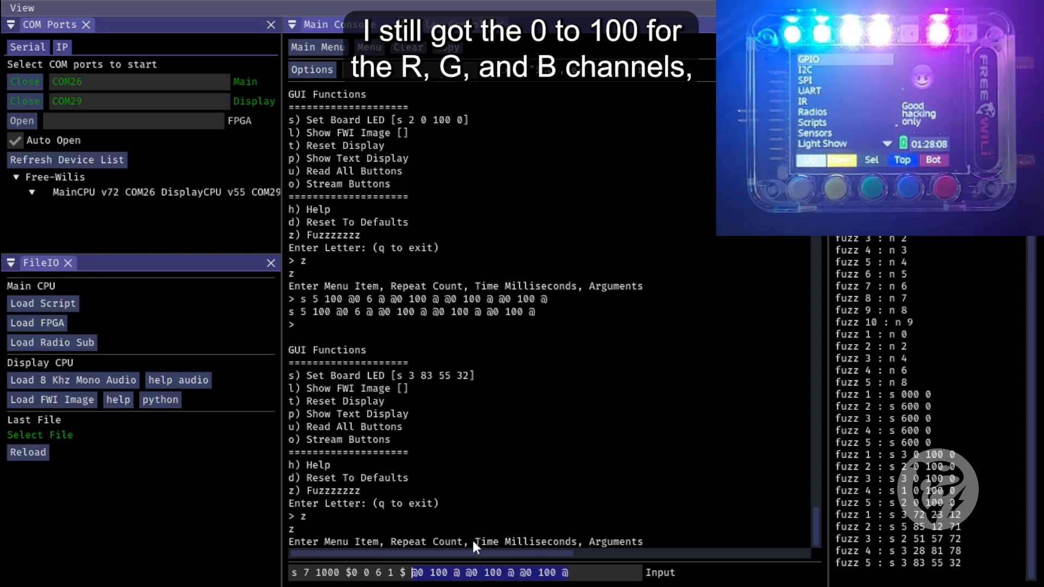
left_click_drag(346, 572, 406, 572)
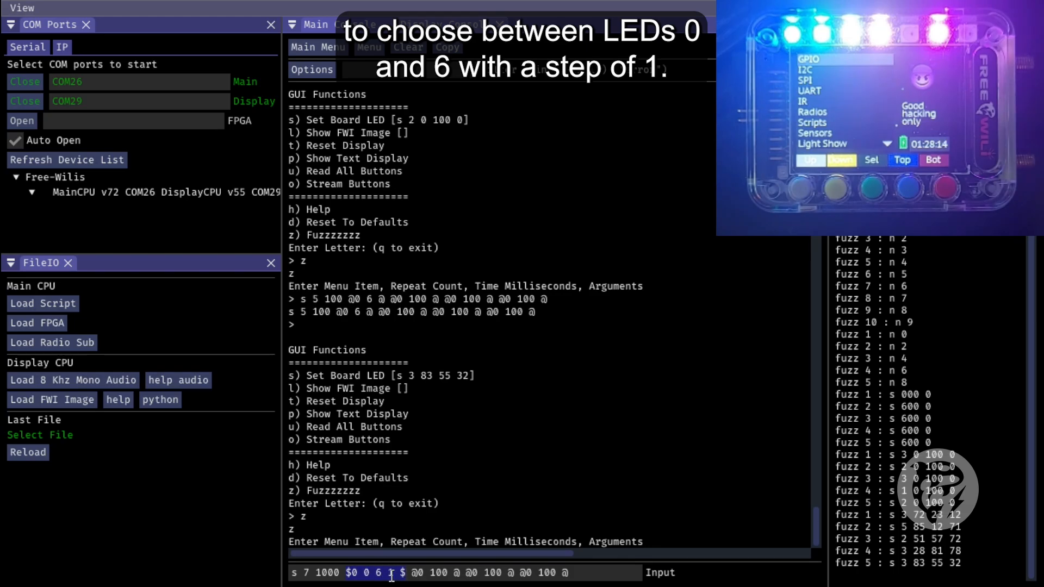
left_click(597, 575)
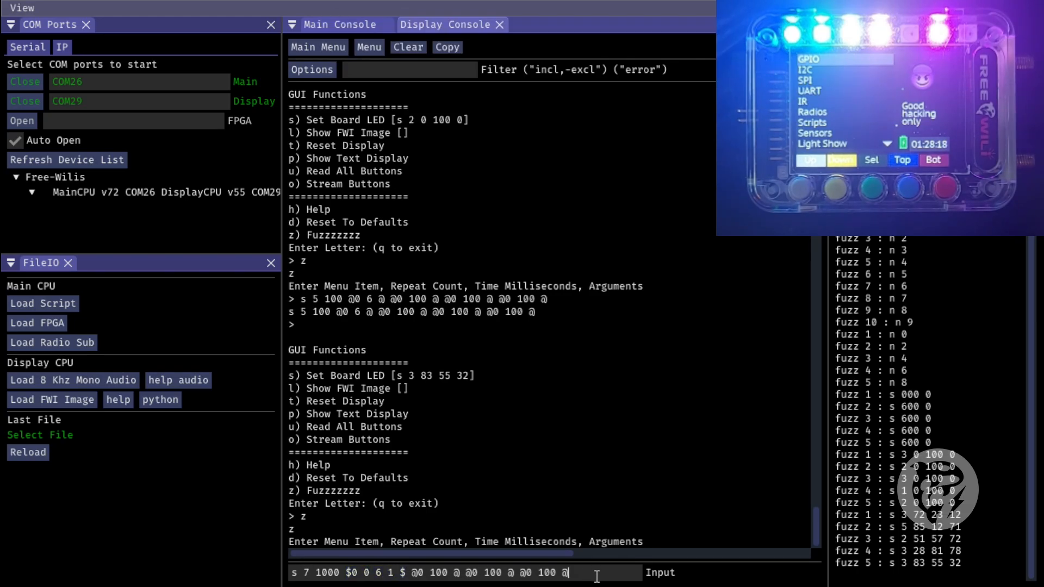
key("Return")
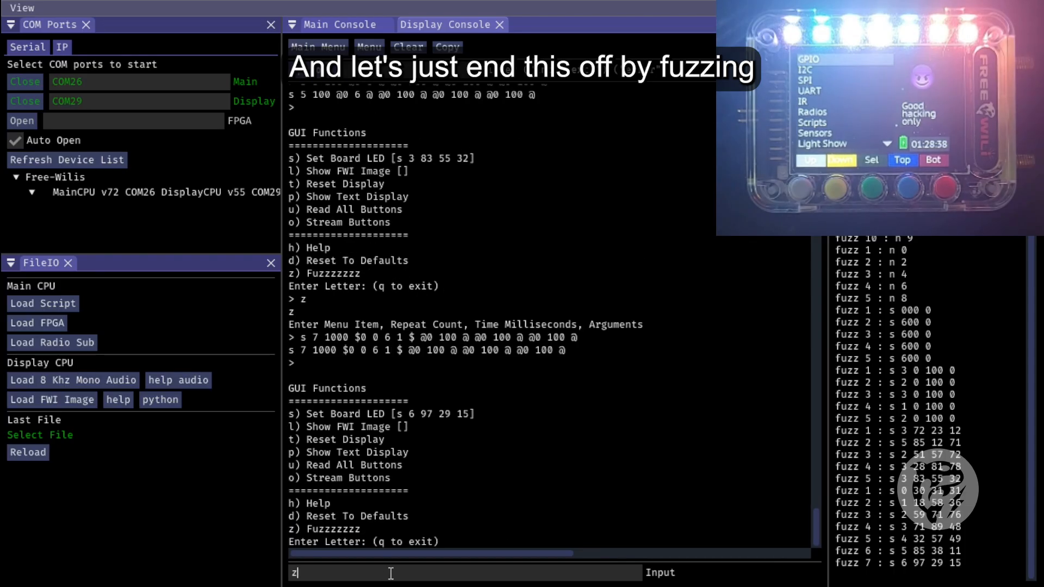
Turn off LEDs 0 to 6 one by one by running the fuzz "s 7 1000 $0 0 6 1 $ 0 0 0"
key("ctrl+v")
key("Return")
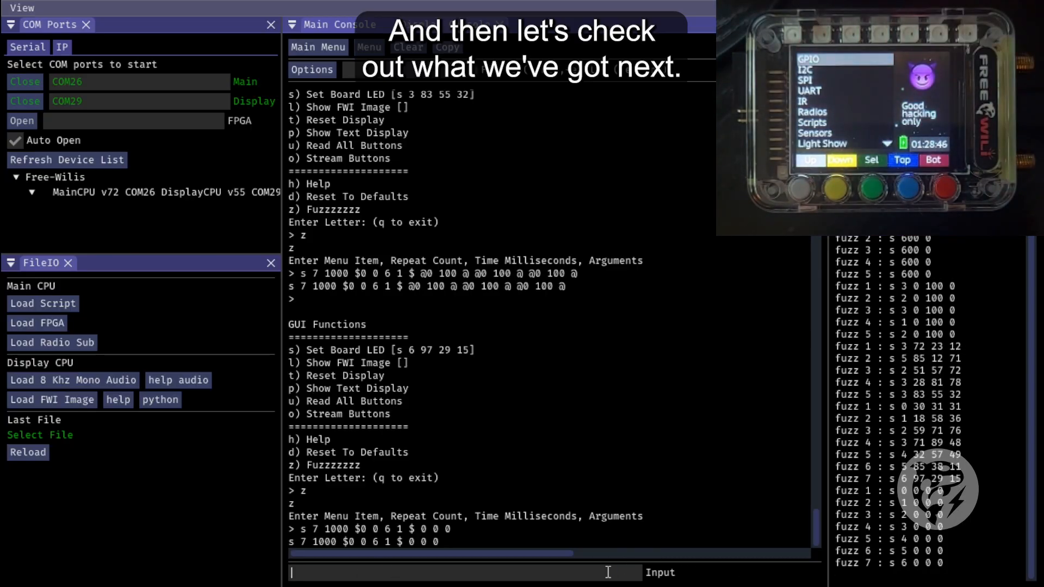
Display the menu fuzzer help with "h z" to read about lists, and return to the GUI Functions menu
type("h z")
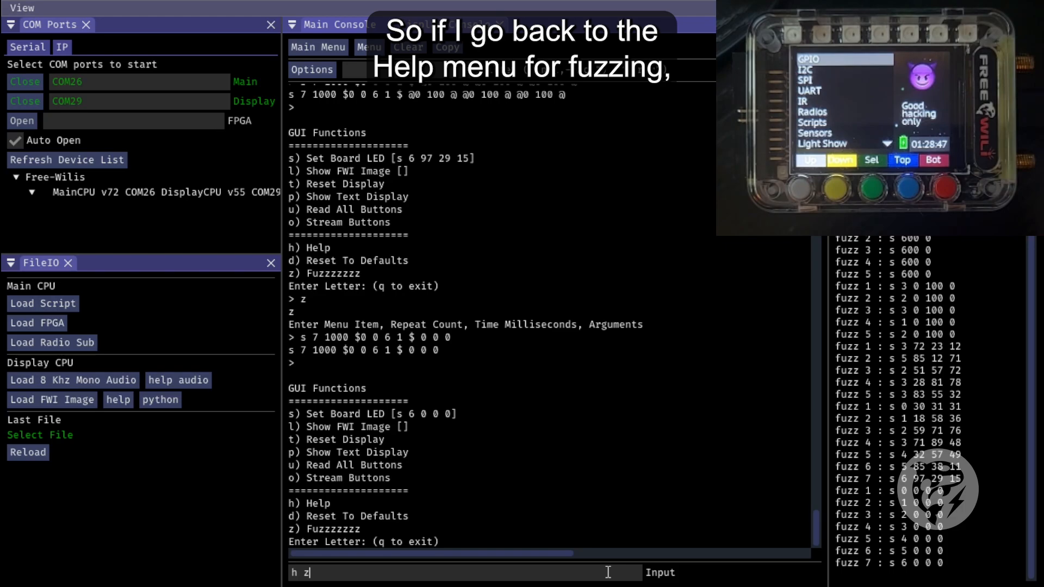
key("Return")
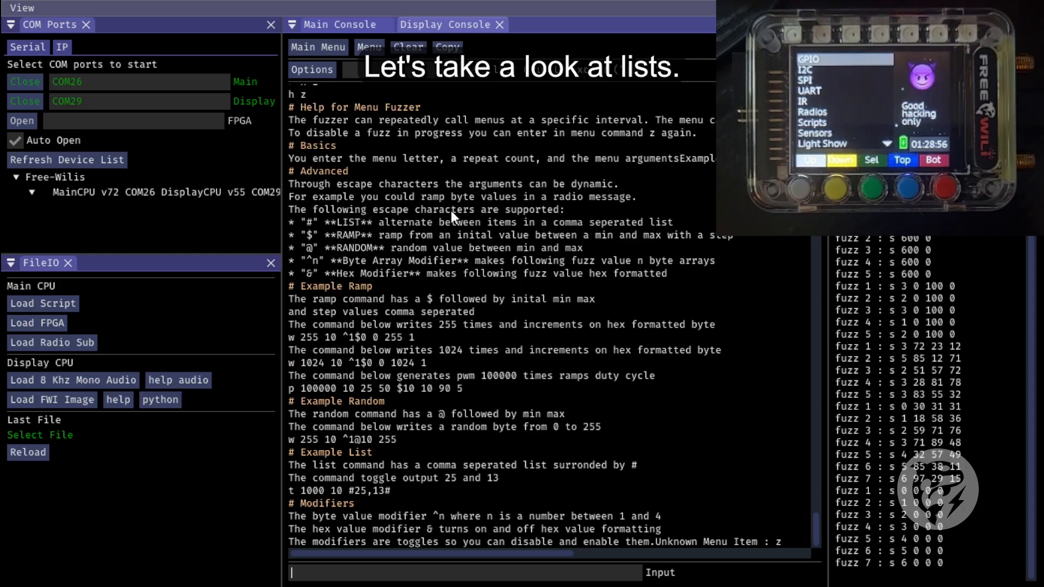
key("Return")
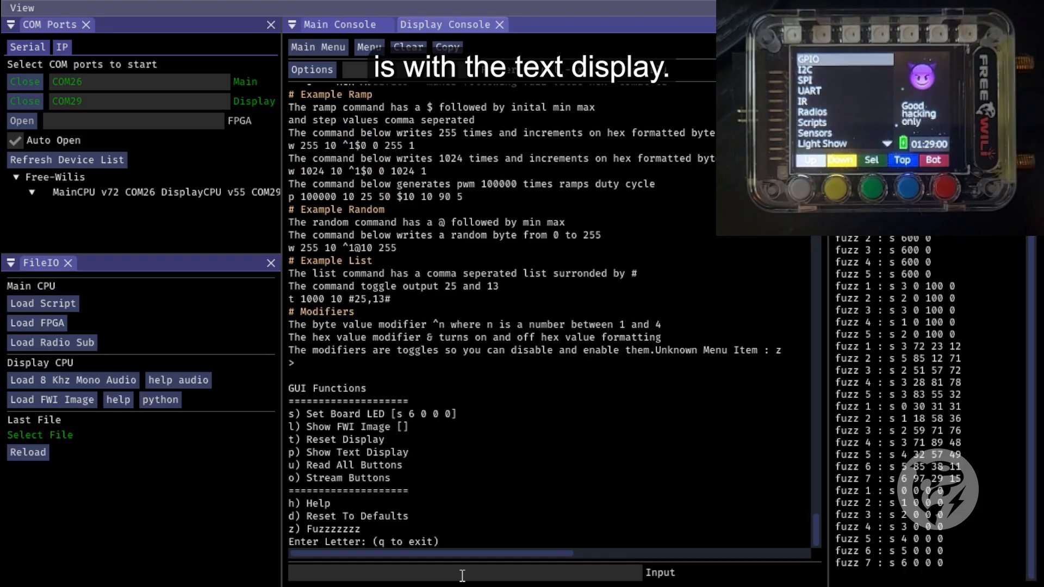
Show the text "HELLO-WORLD" on the device using Show Text Display
type("p")
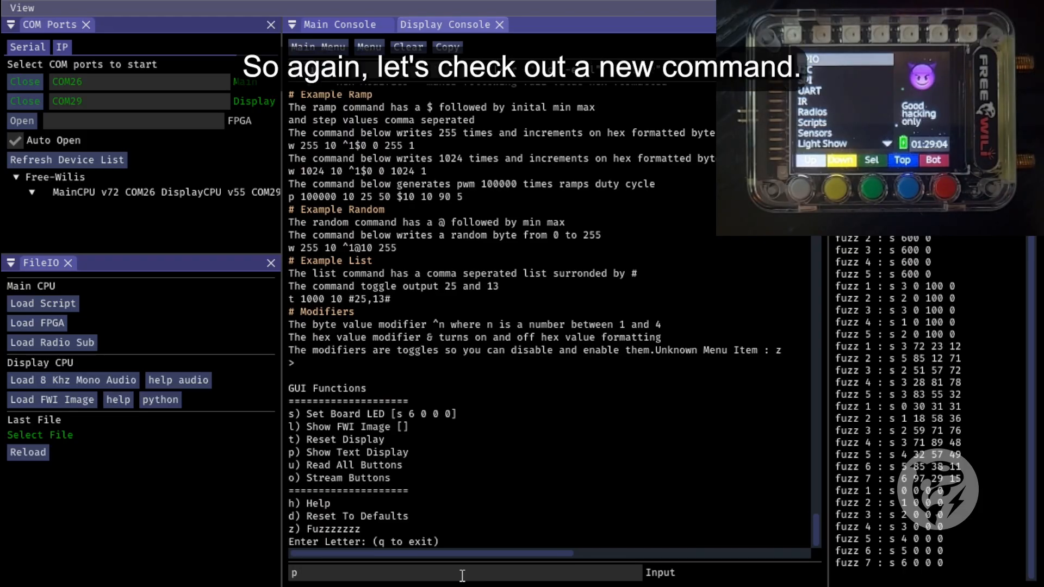
key("Return")
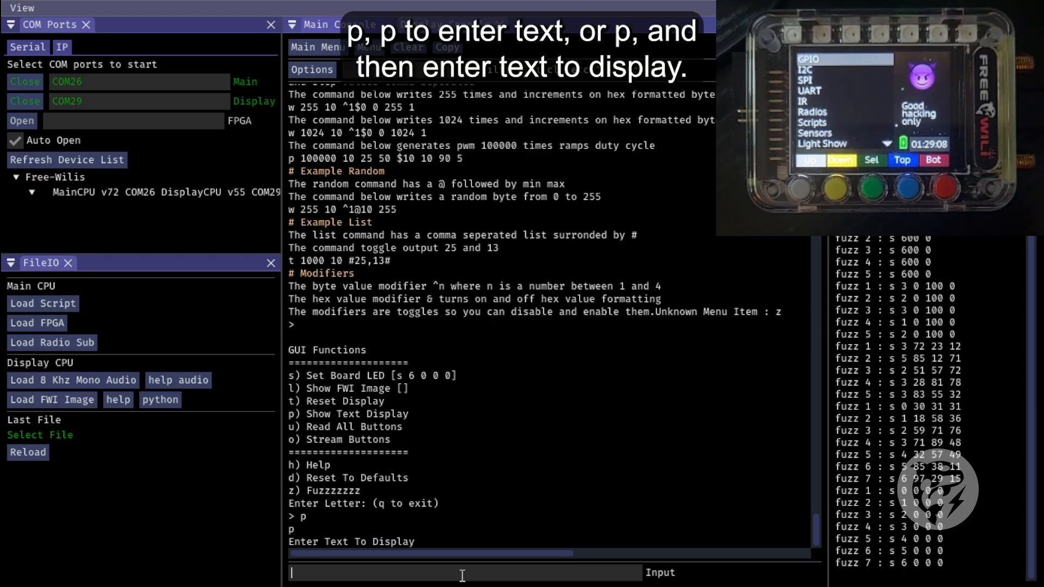
type("HELLO-WORLD")
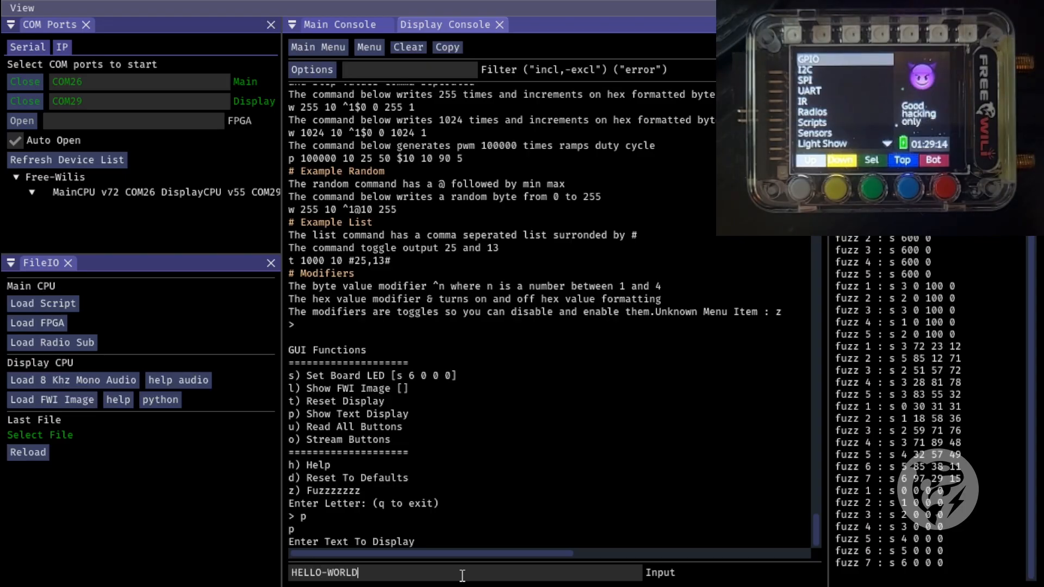
key("Return")
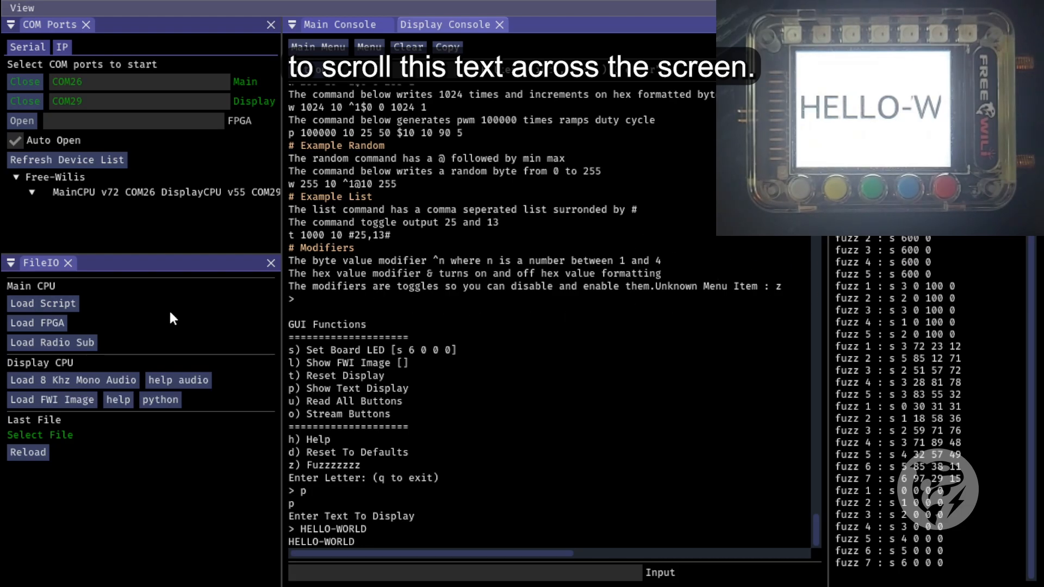
Start a fuzz of Show Text Display with 100 repeats at 100 ms and a blank list argument, "p 100 100 #,#"
left_click(331, 572)
key("Return")
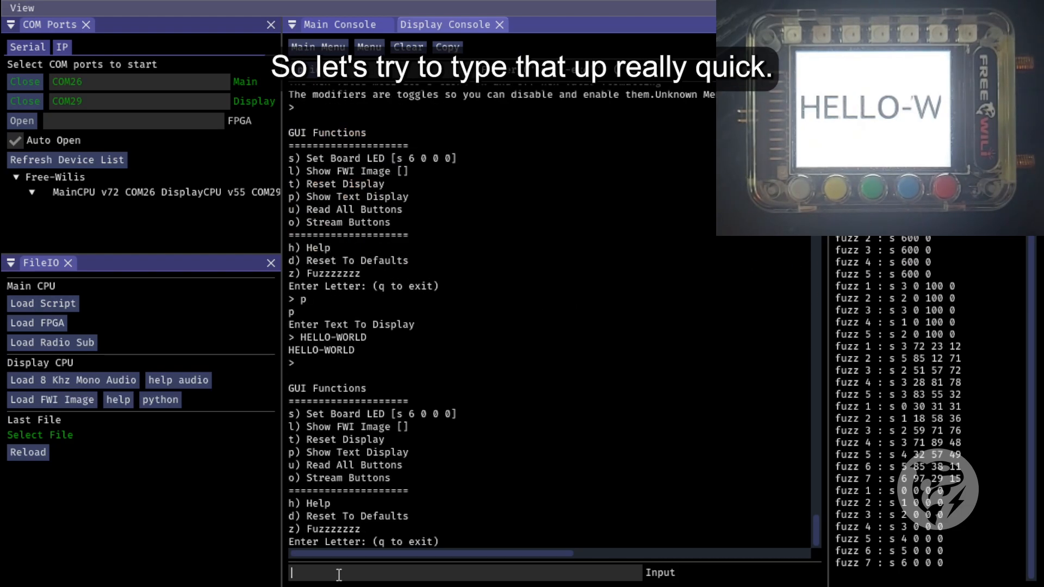
type("z")
key("Return")
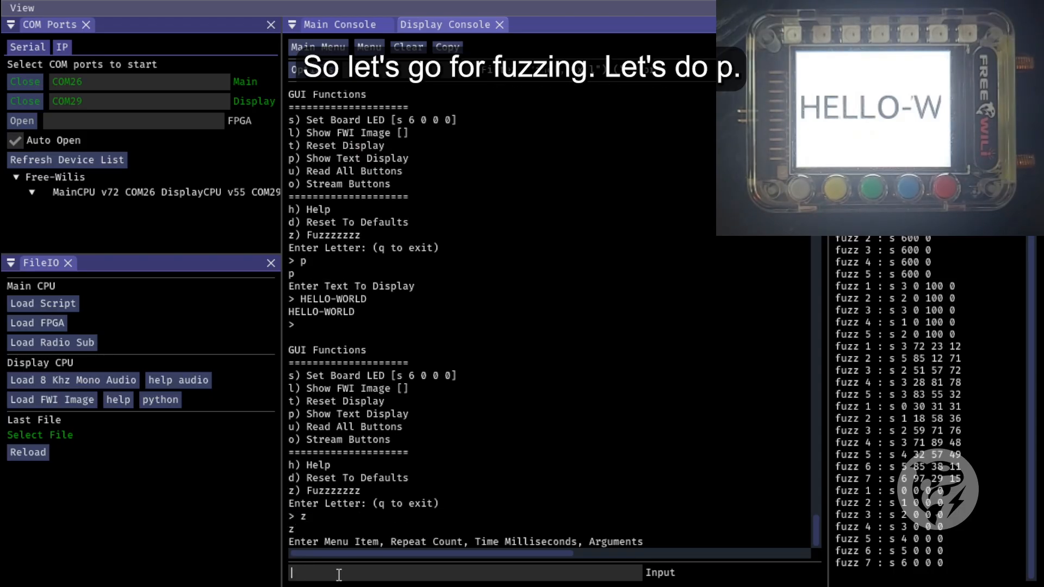
type("p ")
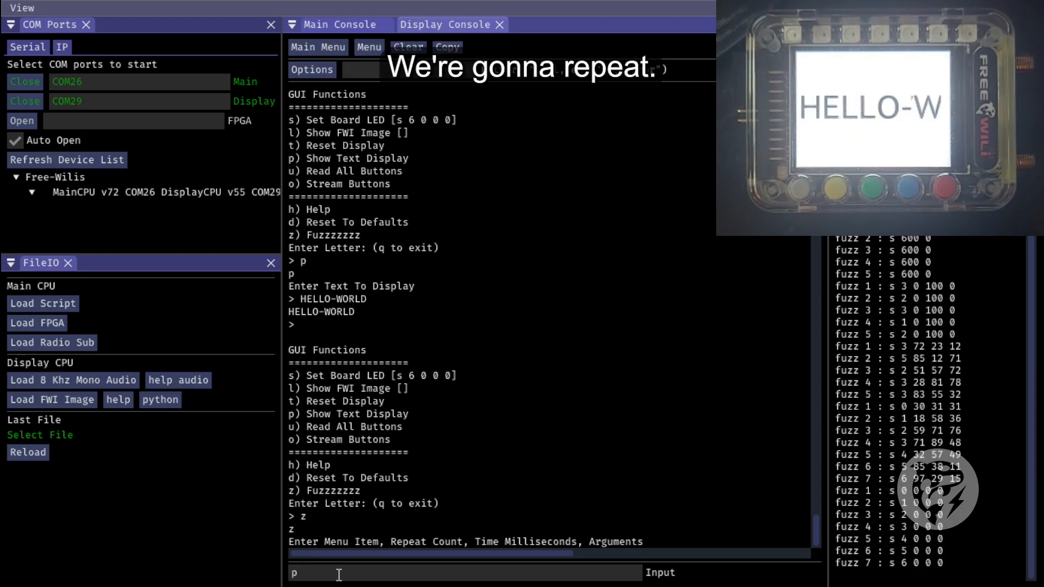
type("100 100")
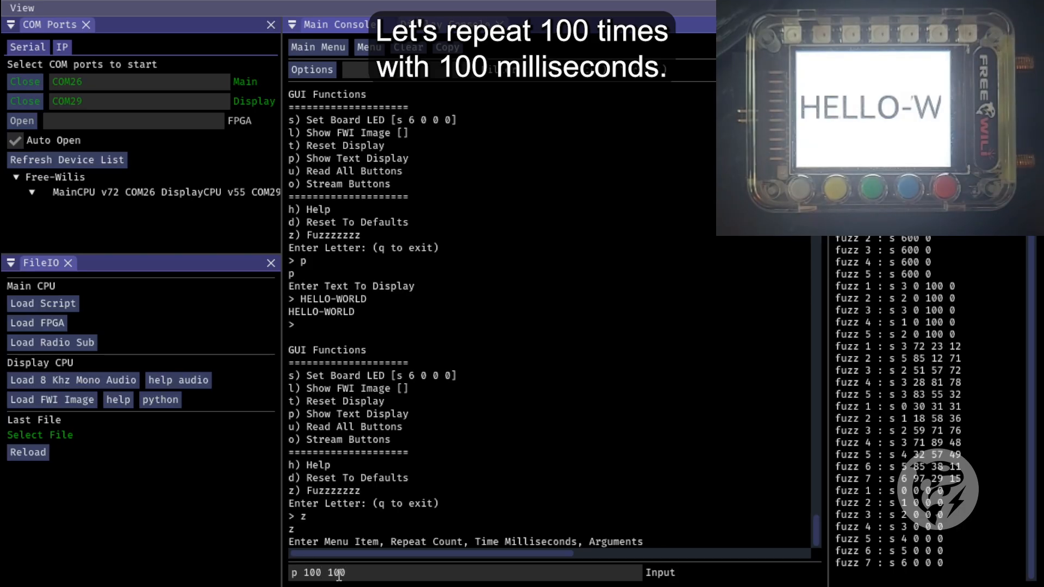
type(" ##")
type(",#")
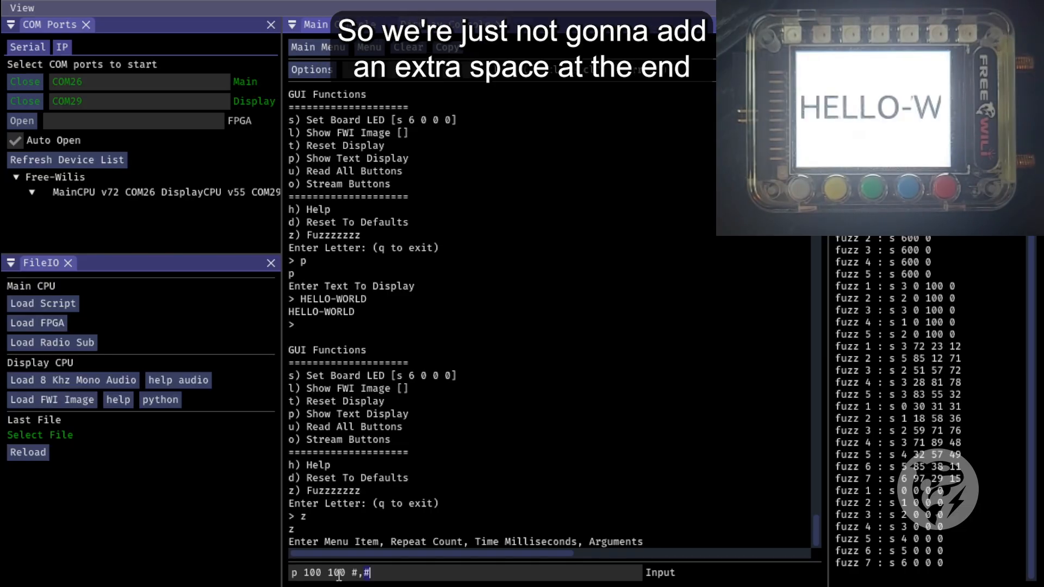
key("Right")
key("Left")
key("Left")
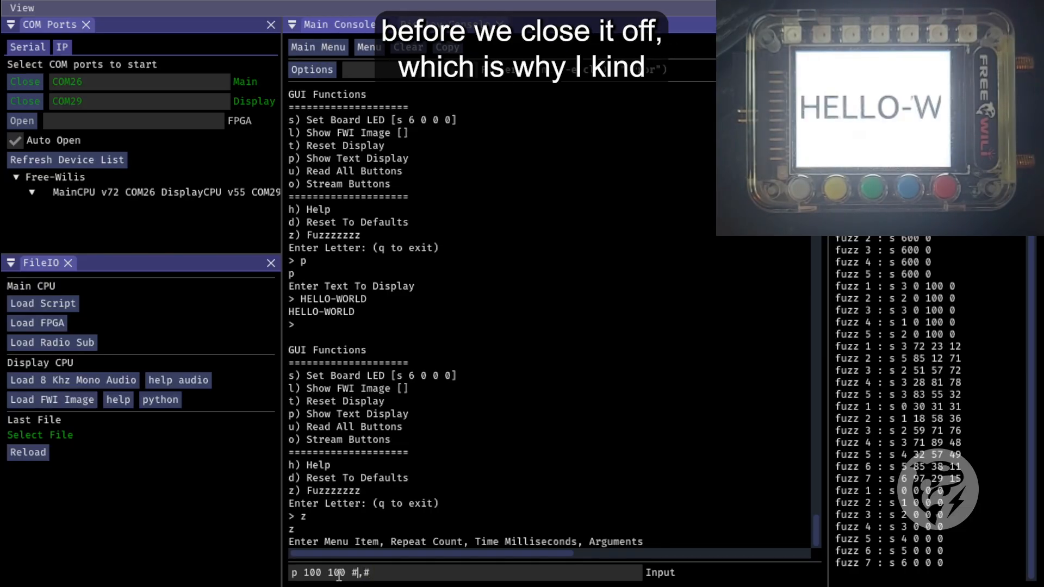
key("Right")
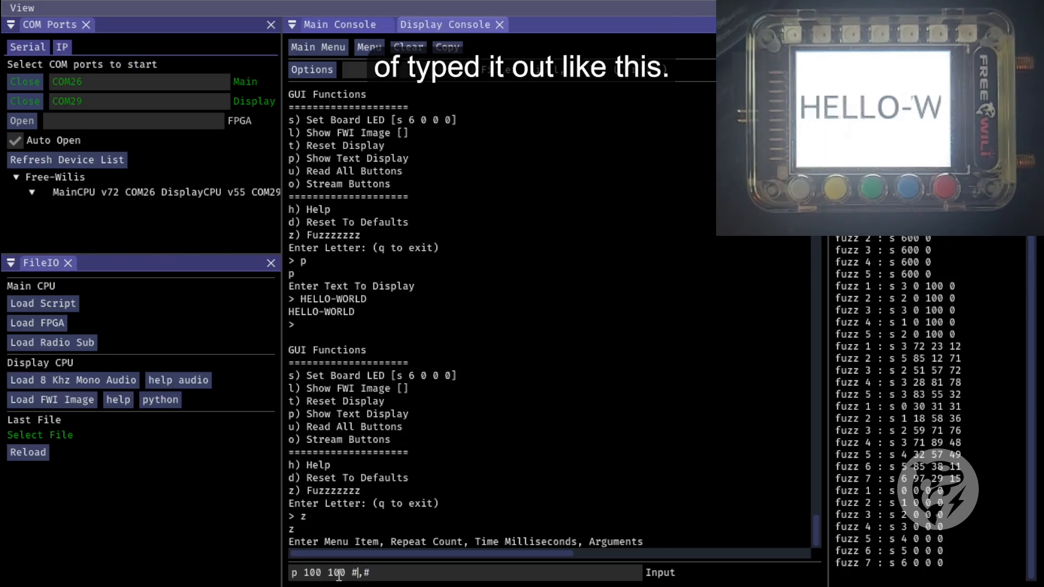
Fill the list with the scrolling text "HELLO-W,ELLO-WO,LLO-WOR,LO-WORL,O-WORLD" and run the text display fuzz
type("HEL")
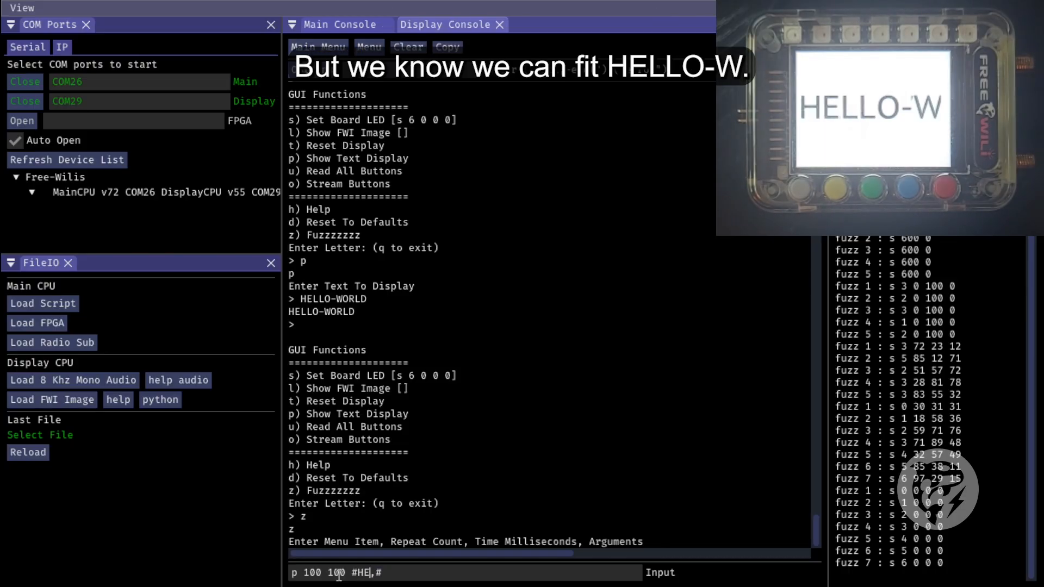
type("LO-W")
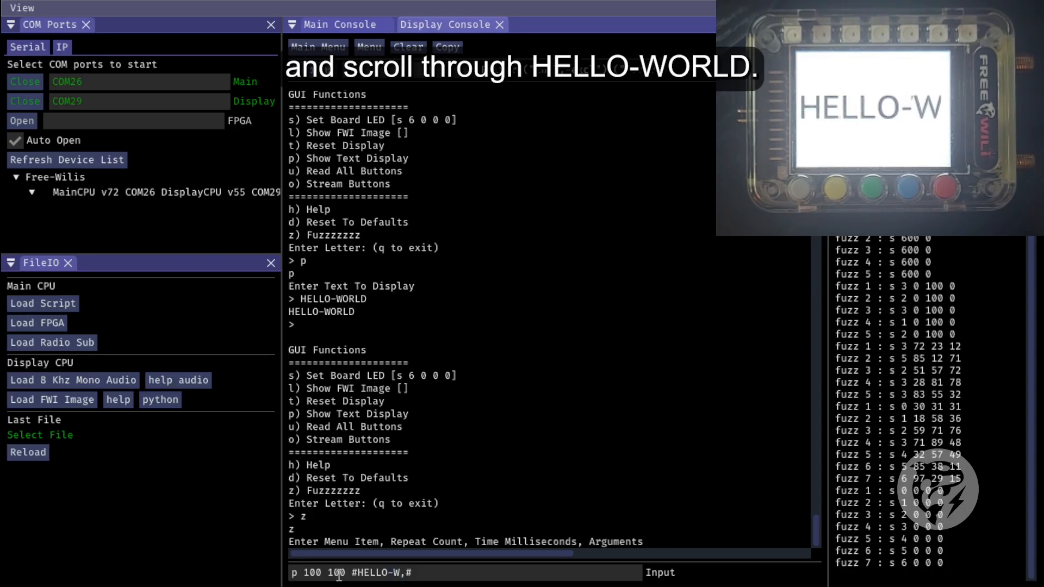
type("ELLO-WO,LLO-WOR,")
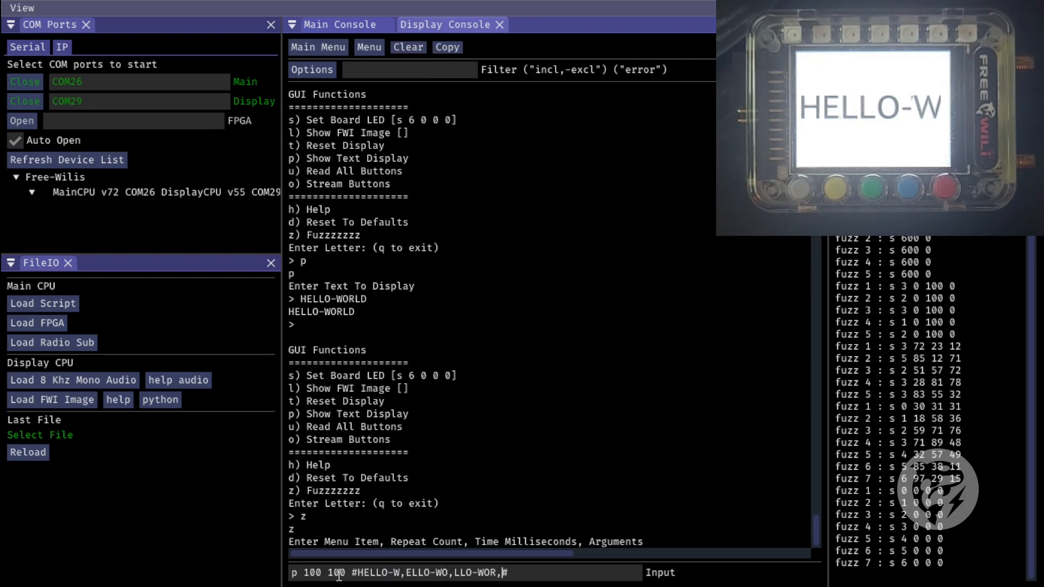
type("LO-WORL,")
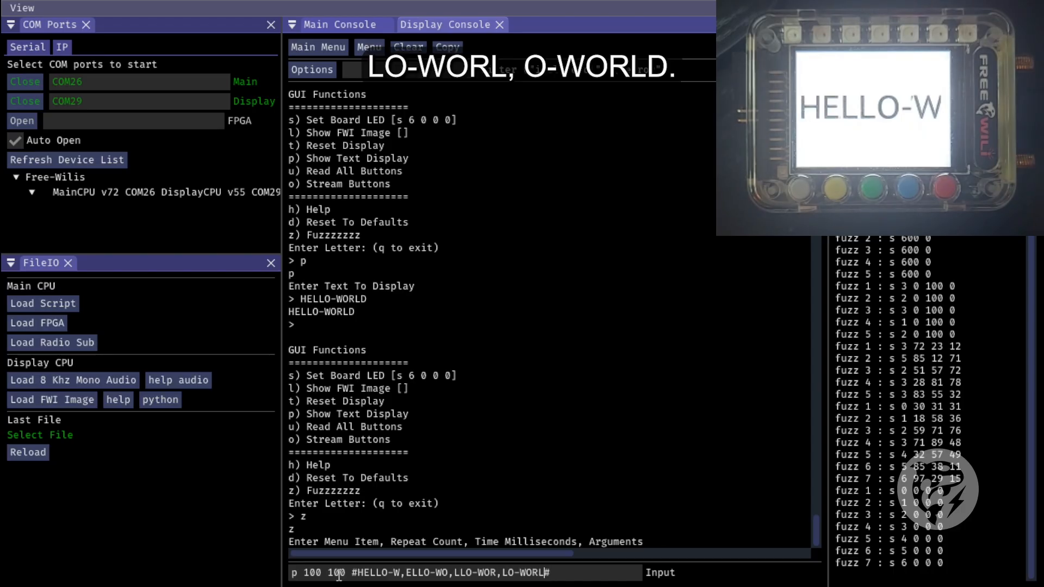
type("O-")
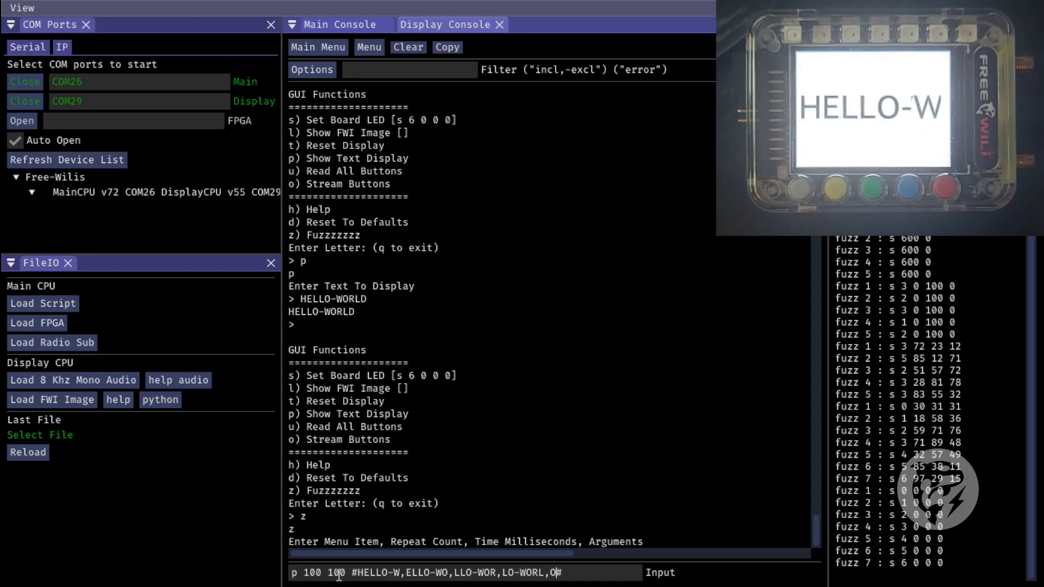
type("WORLD")
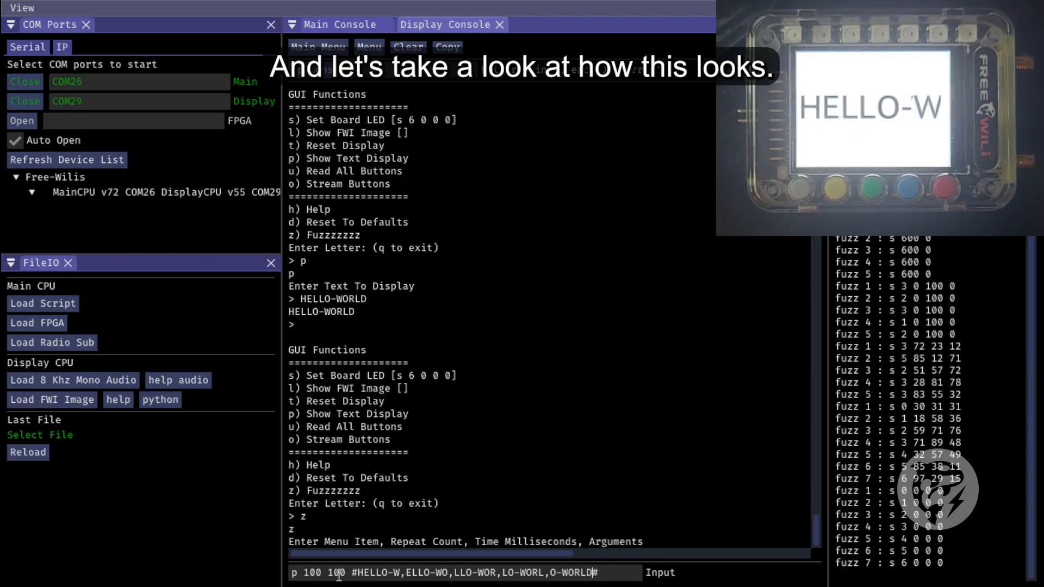
key("Return")
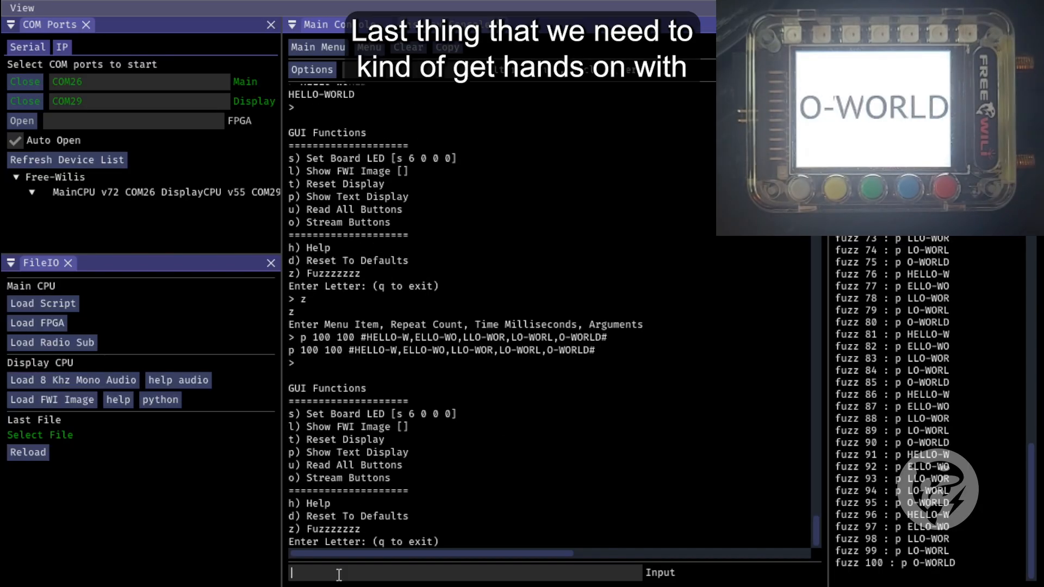
Display the menu fuzzer help again with "h z" and review the byte array and hex modifiers
type("h z")
key("Return")
scroll(393, 302, "up", 1)
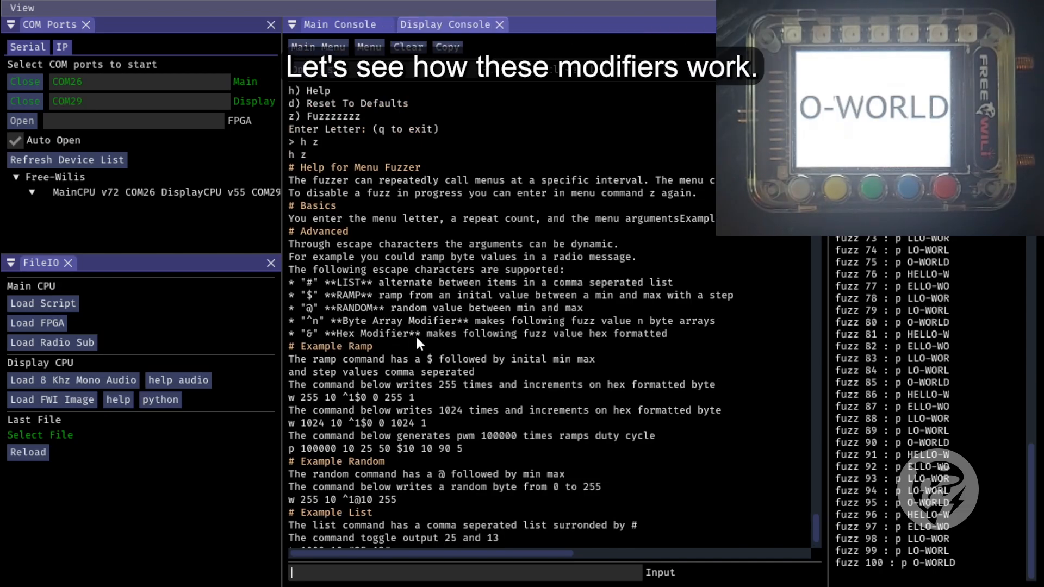
scroll(409, 305, "down", 1)
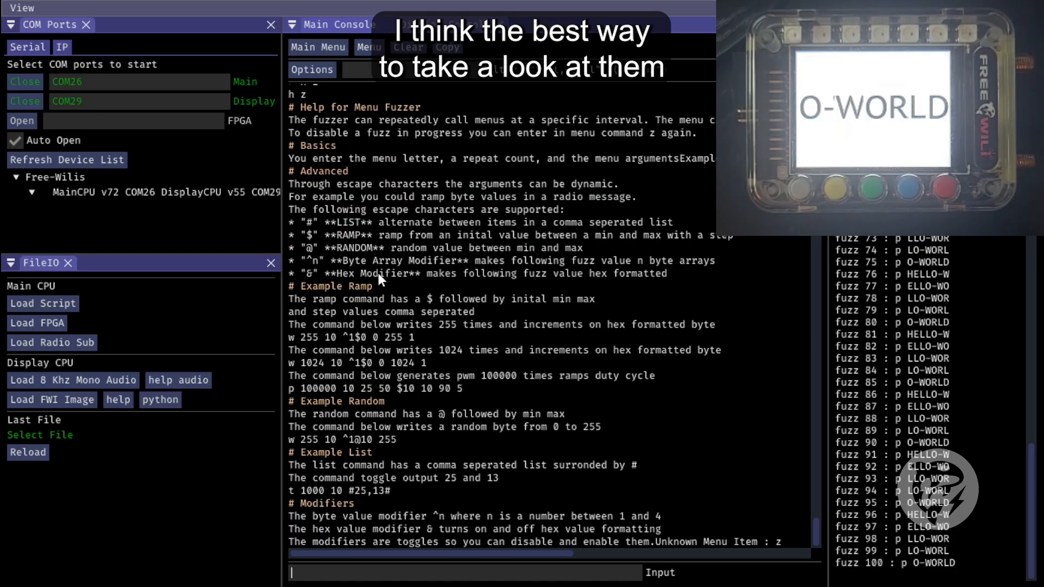
Switch to the Main Console and open Write and Read in the SPI Functions to see its data byte format
left_click(319, 48)
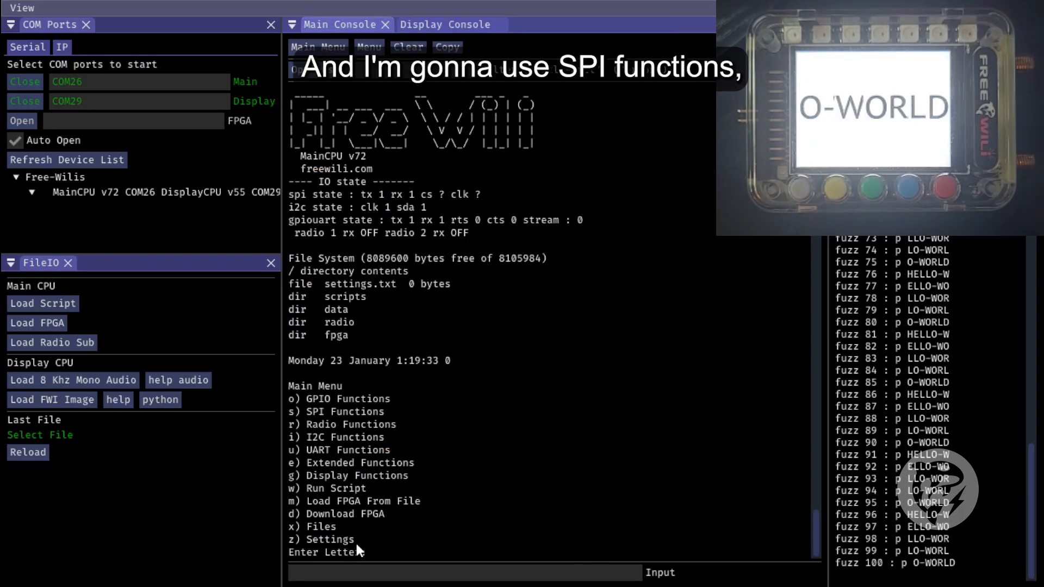
left_click(408, 570)
type("s")
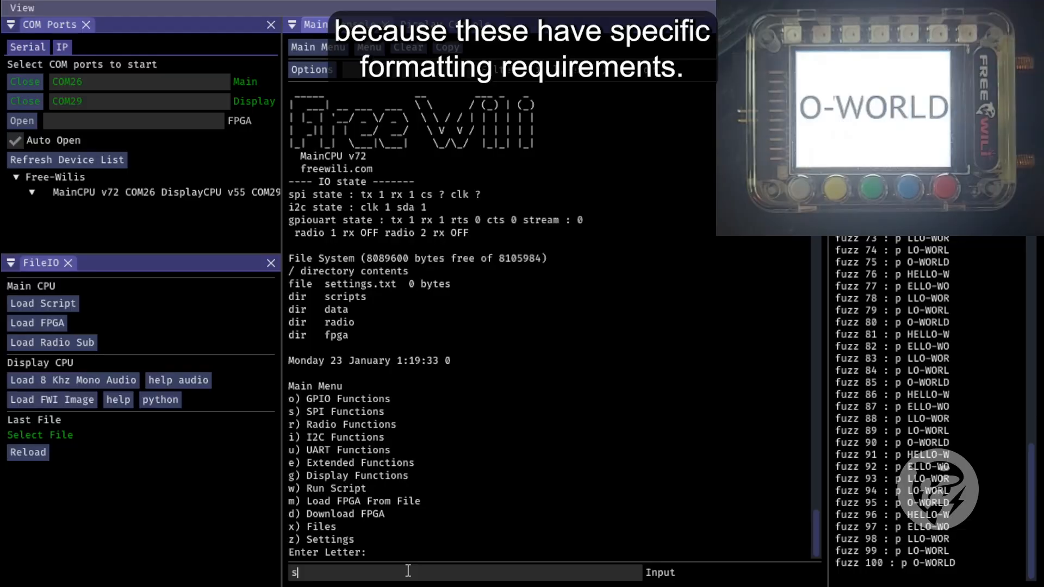
key("Return")
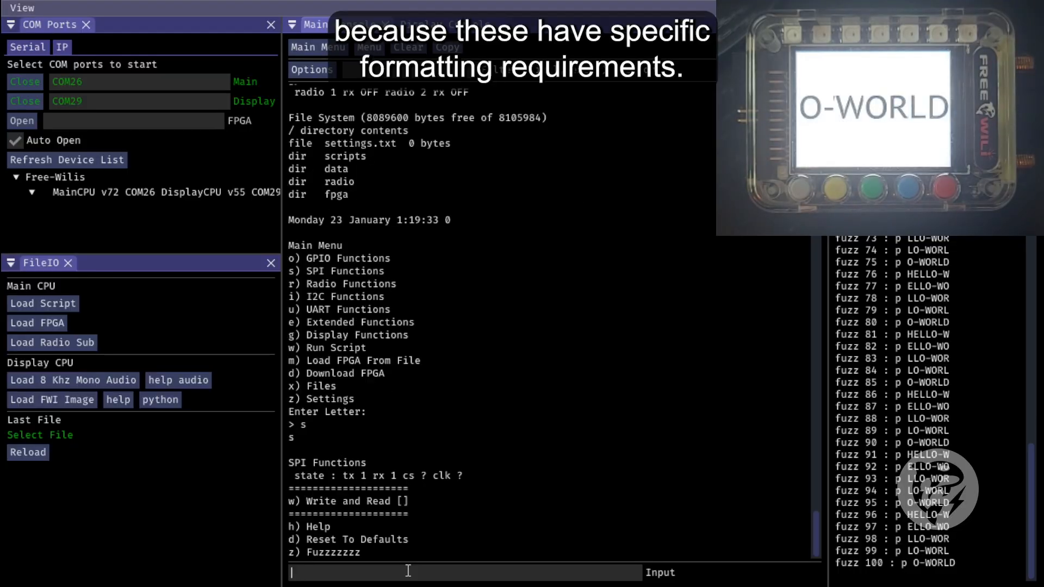
type("w")
key("Return")
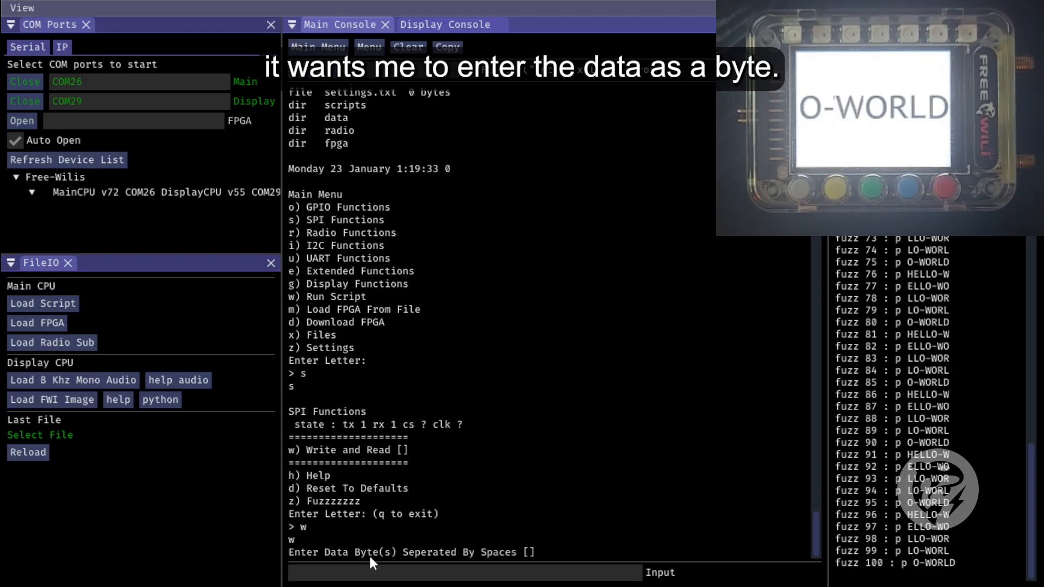
Try to write the decimal value 255 as the SPI data byte and return to the SPI Functions menu
type("255")
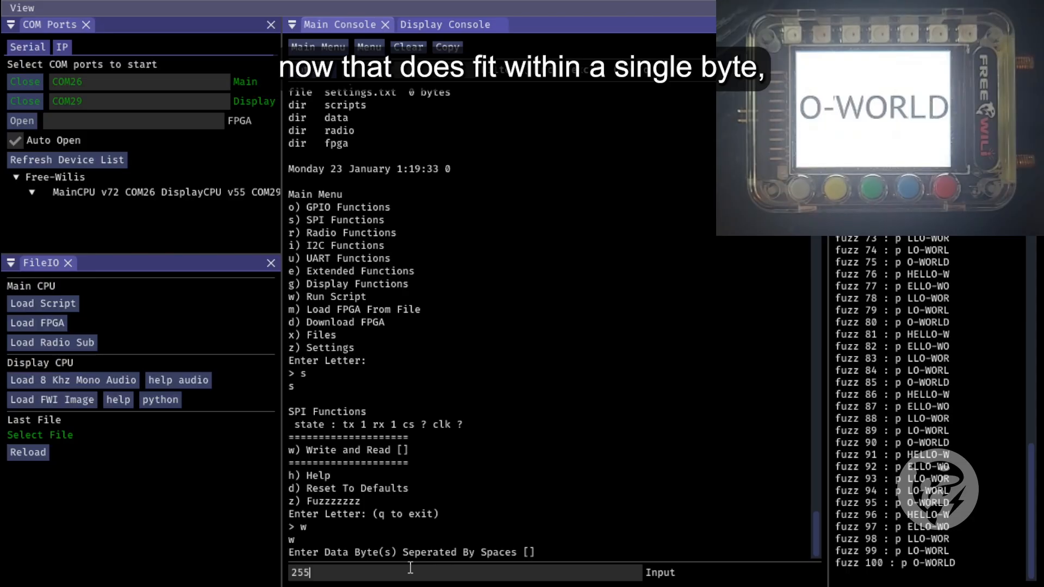
key("Return")
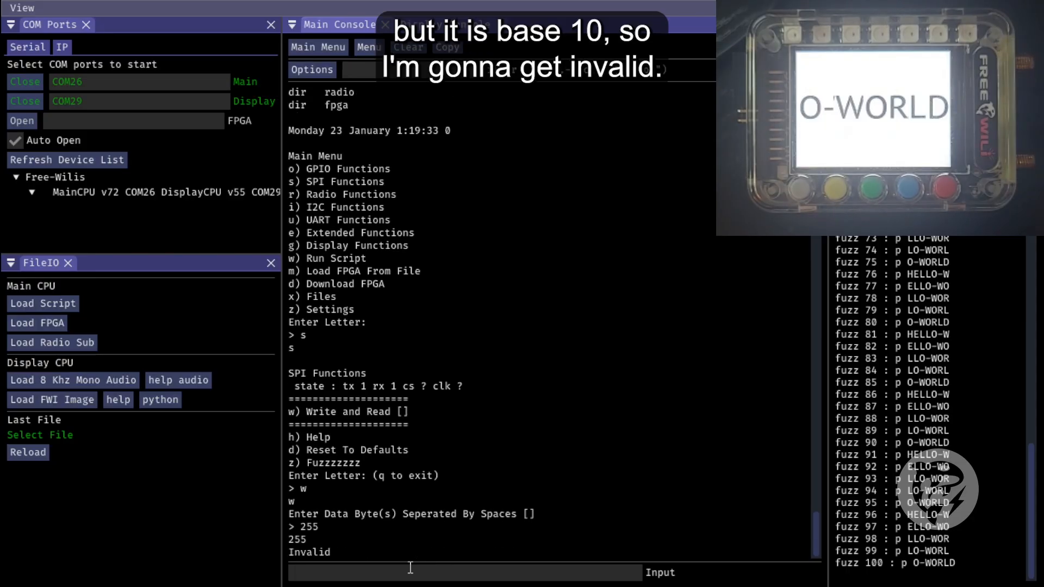
key("Return")
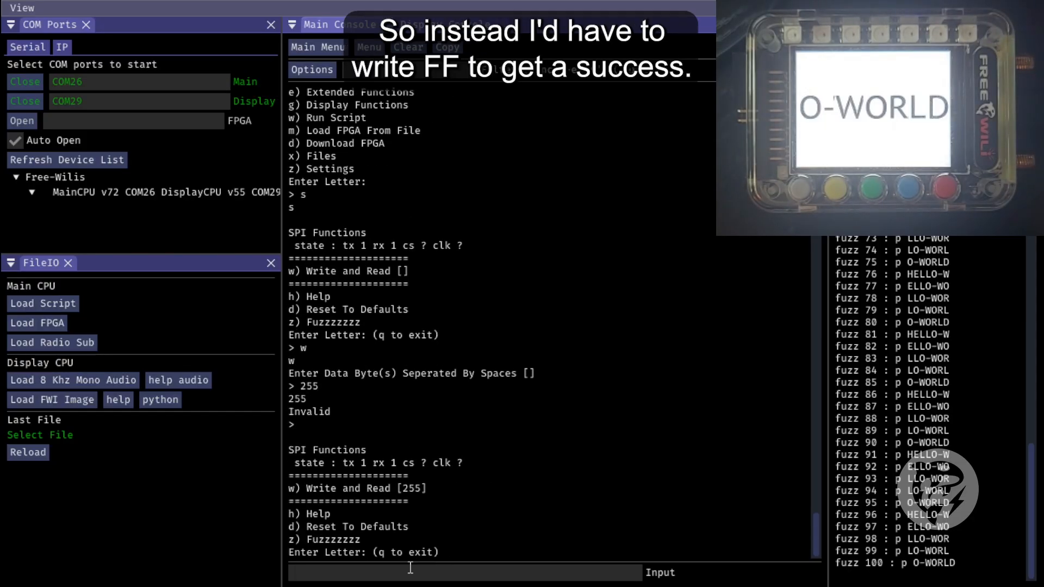
Write the hexadecimal data byte FF with the SPI Write and Read function
type("w")
key("Return")
type("FF")
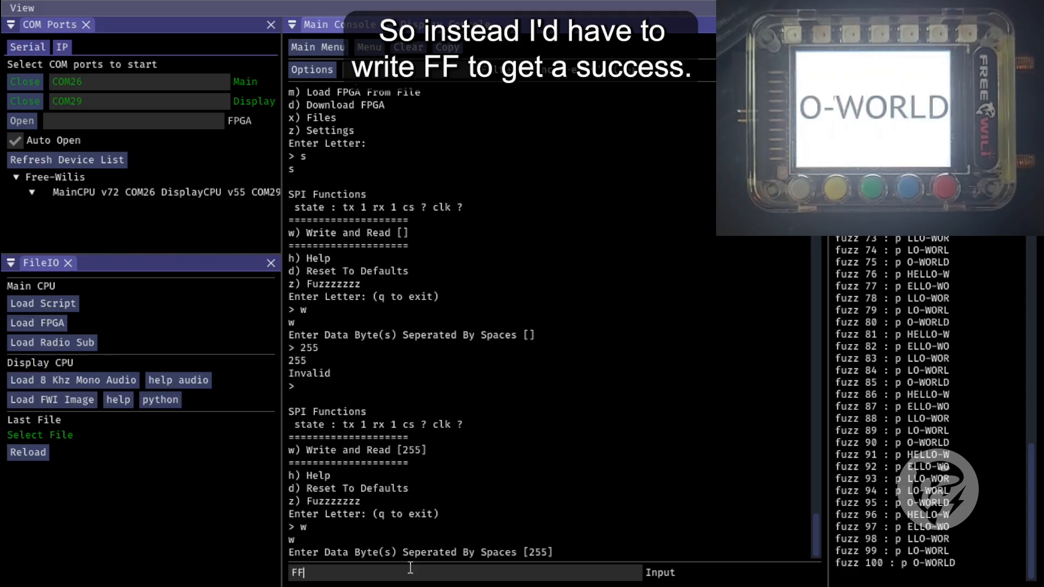
key("Return")
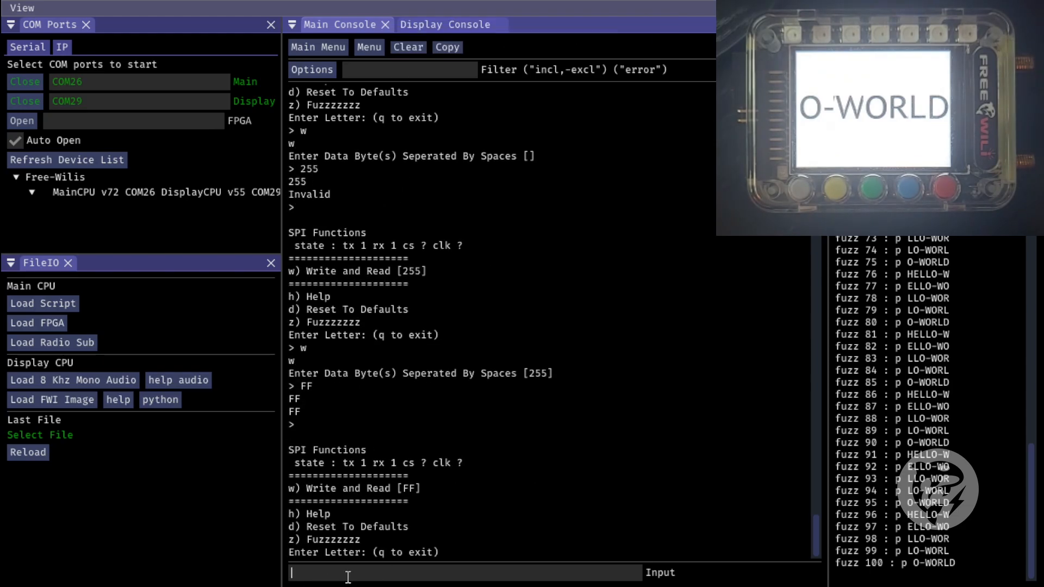
type("z")
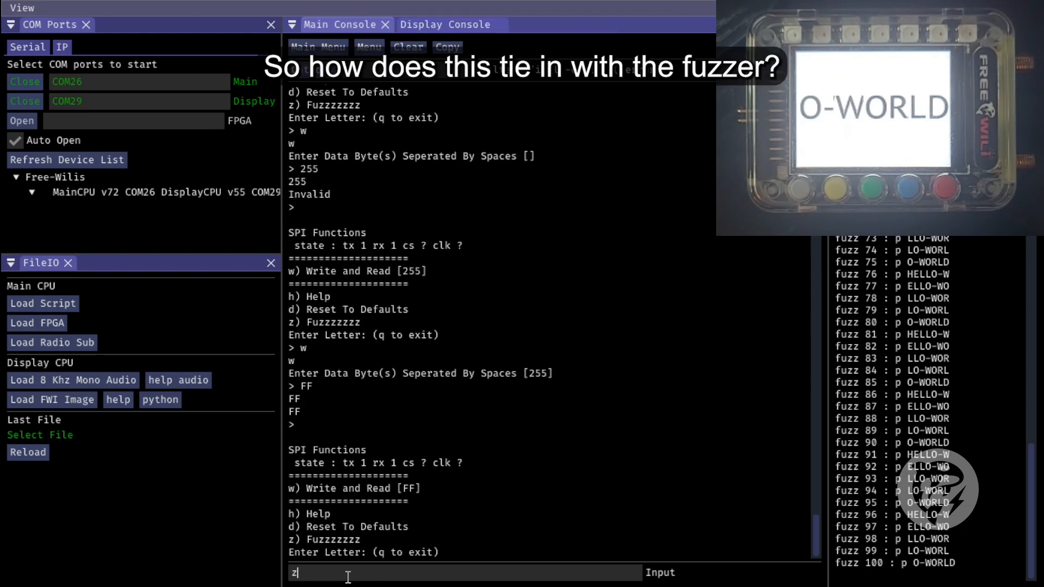
key("Return")
type("w")
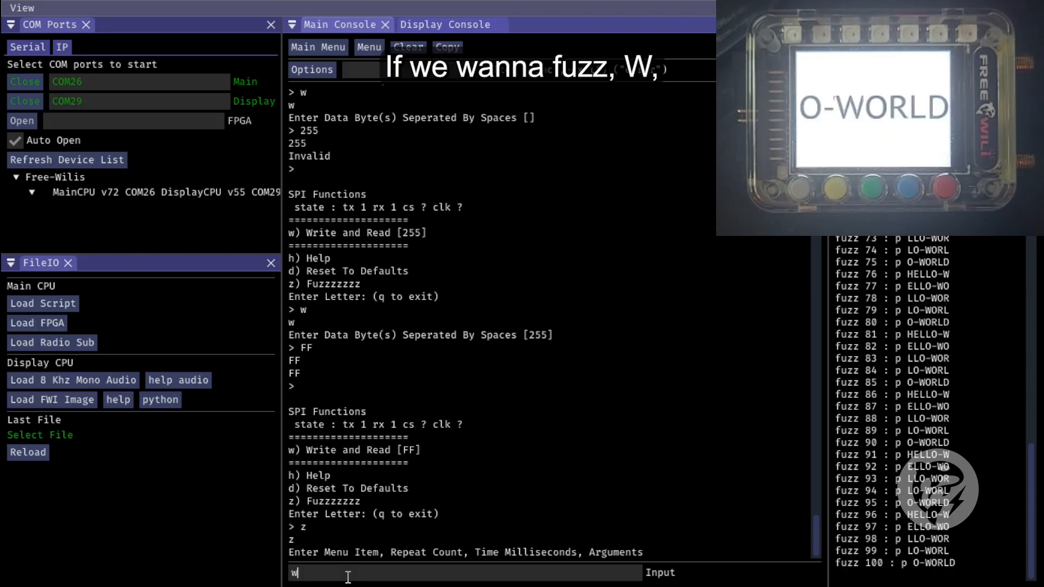
type(" 5 100")
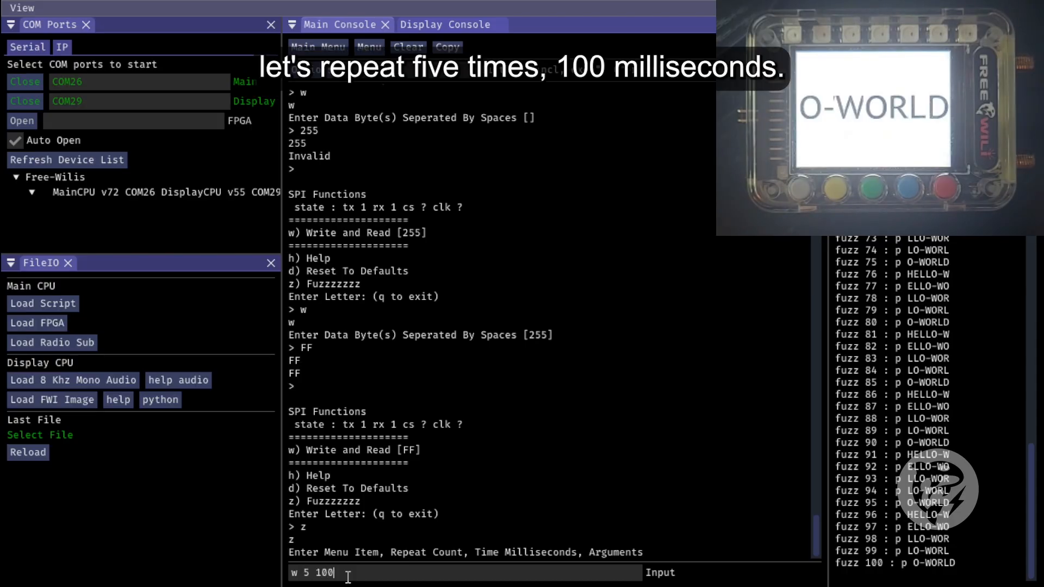
type(" @100 2")
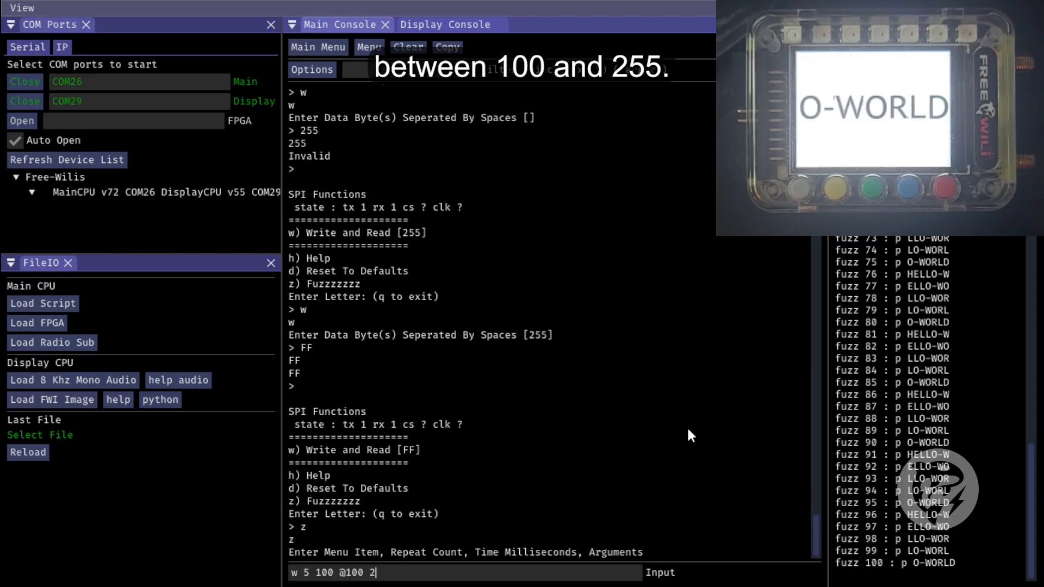
type("55 @")
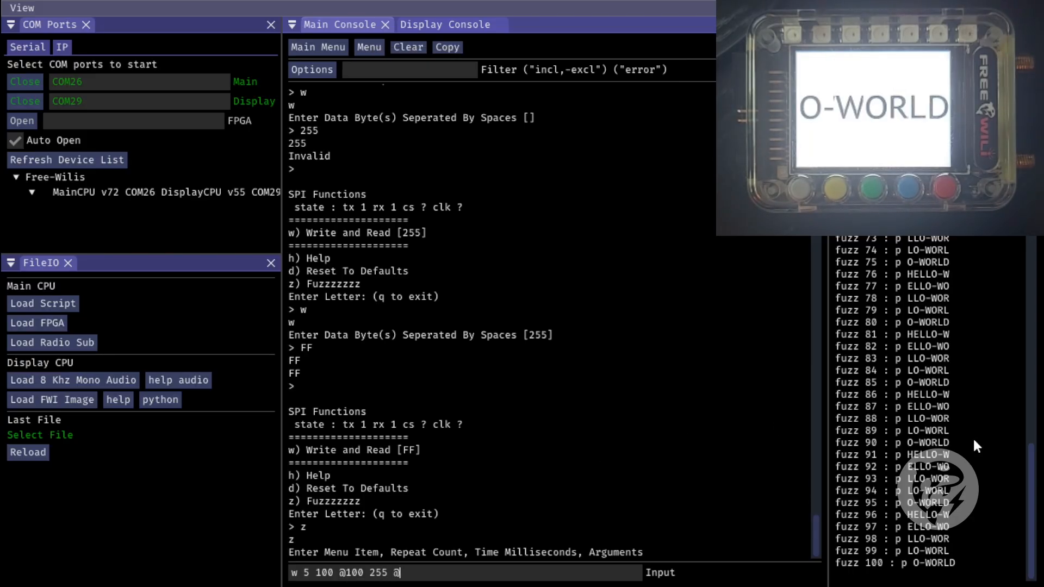
key("Return")
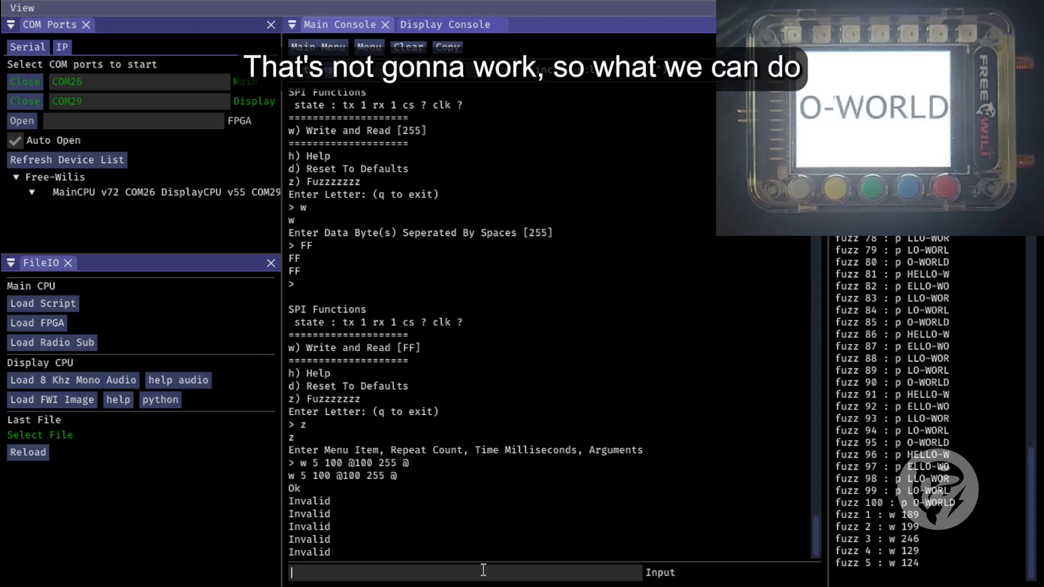
type("z")
key("Return")
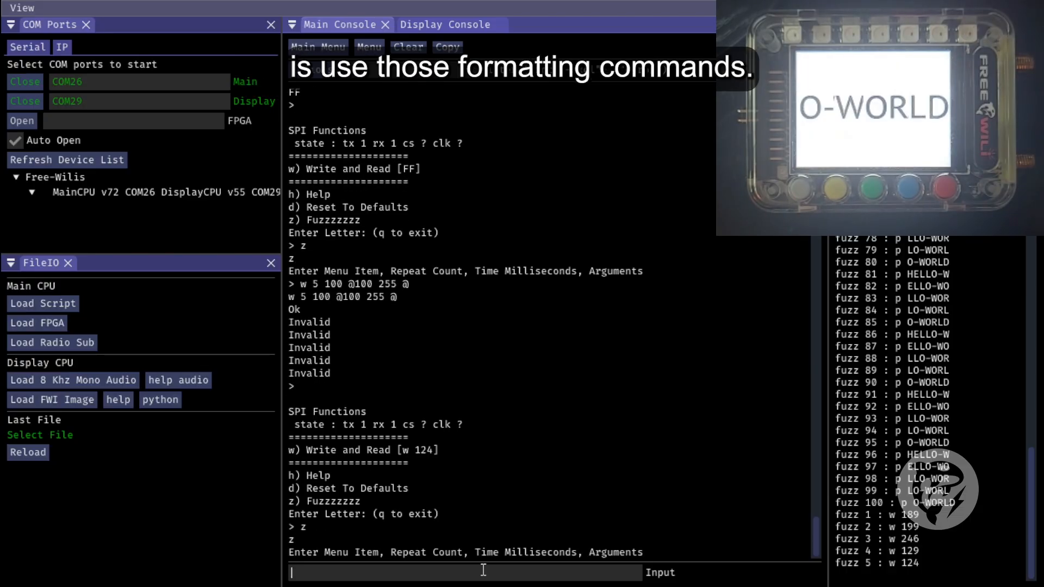
type("w ")
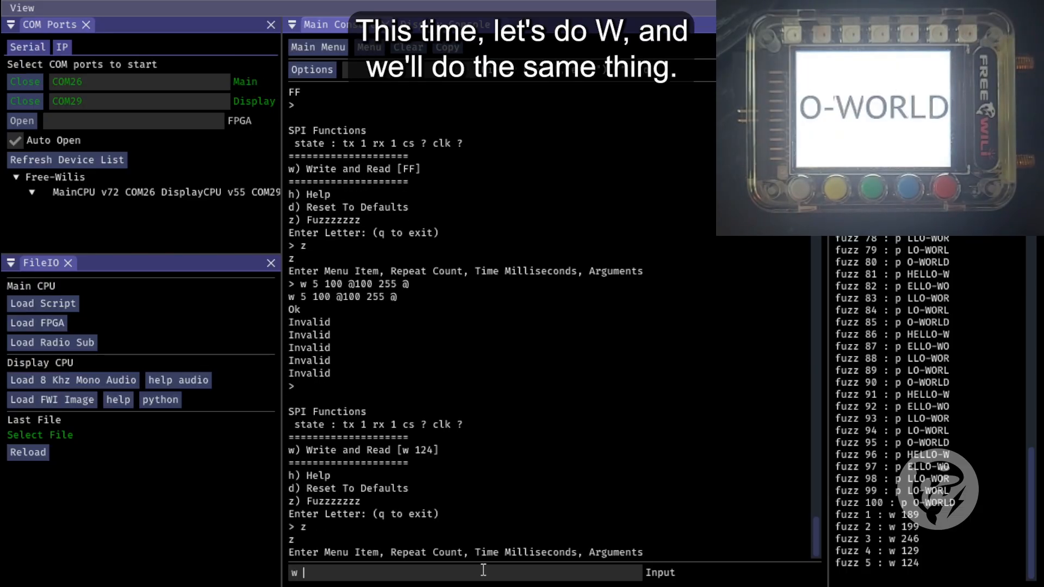
type("5")
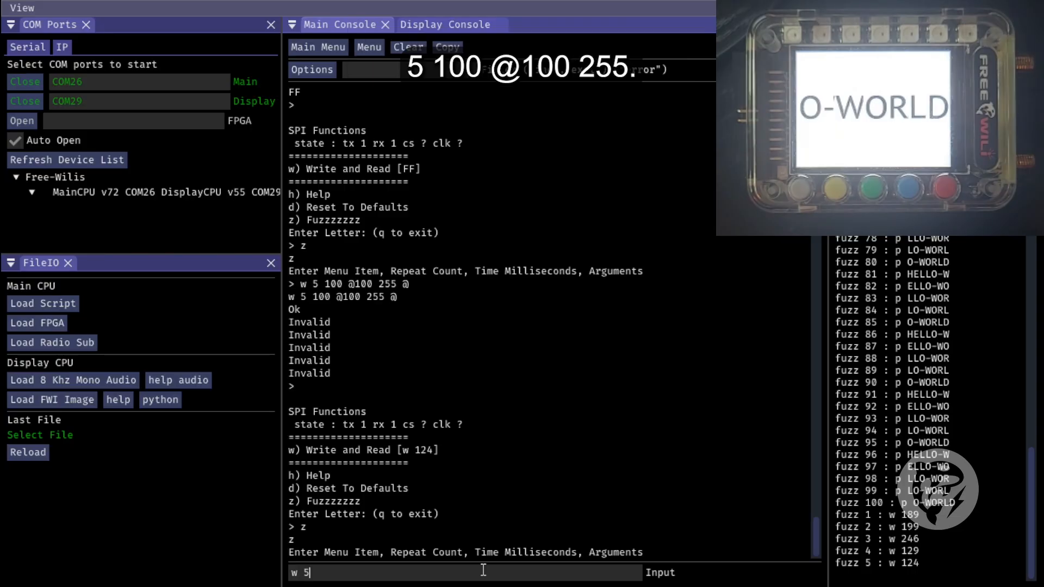
type(" 100 @100 255 @")
key("ctrl+a")
key("ctrl+c")
Insert the single-byte modifier ^1 before the random argument and run "w 5 100 ^1@100 255 @"
key("Home")
key("Right")
key("Right")
key("Right")
key("Right")
key("Right")
key("Right")
key("Right")
key("Right")
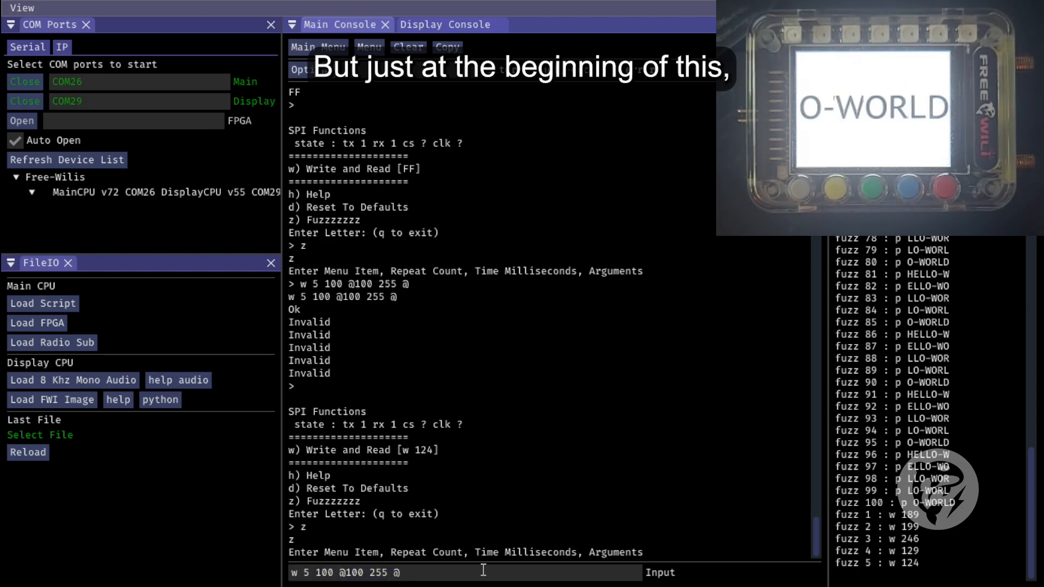
type("^1")
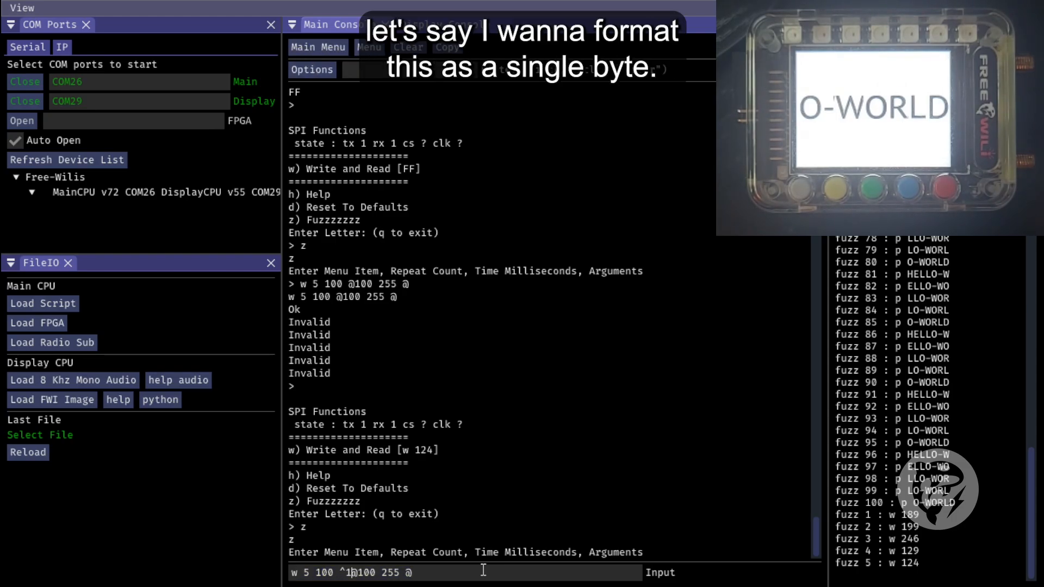
key("Left")
key("shift+Left")
key("shift+Right")
key("shift+Right")
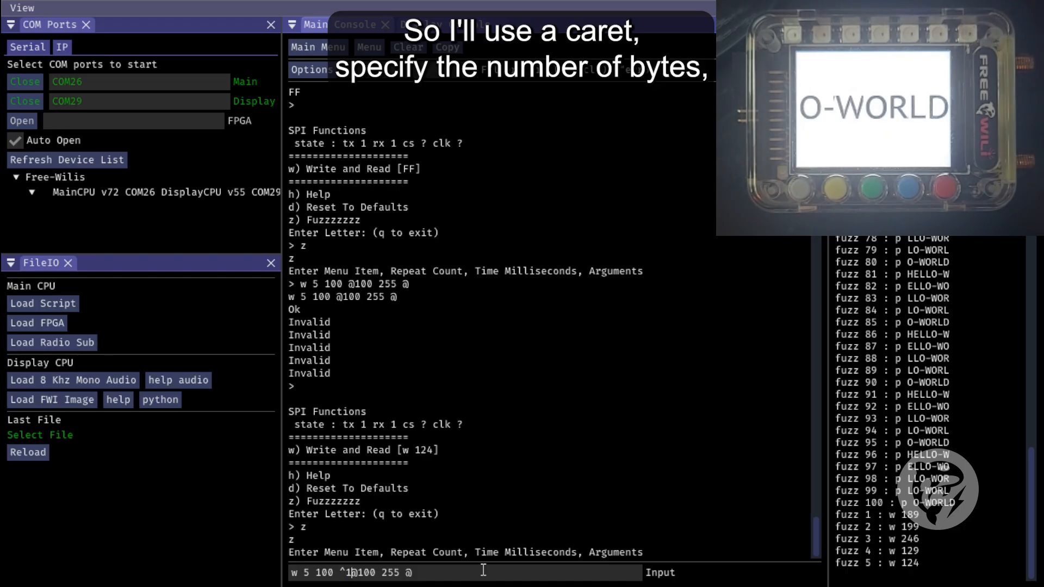
key("Return")
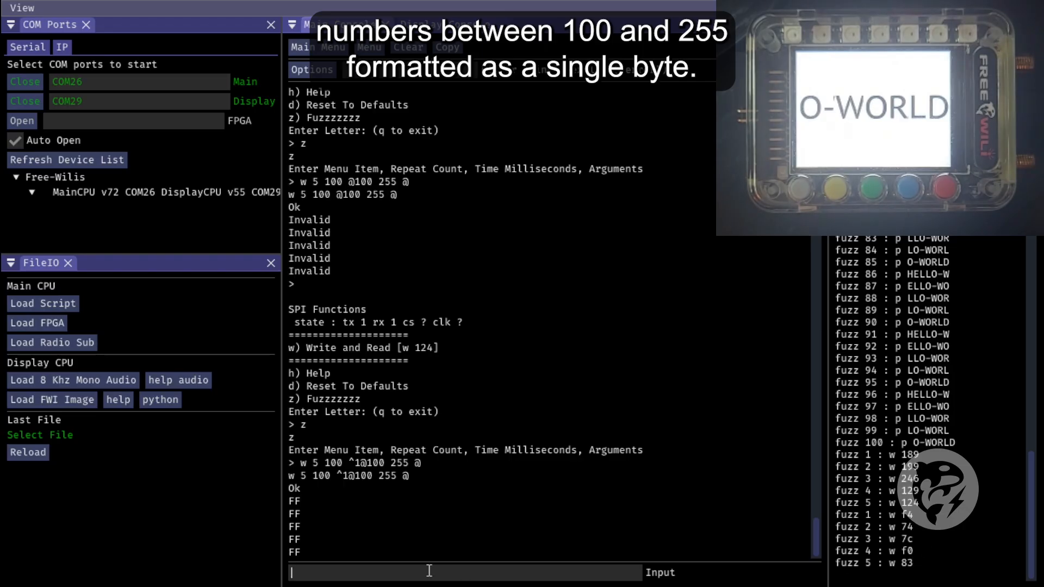
key("Return")
type("z")
key("Return")
key("Up")
key("Up")
key("Up")
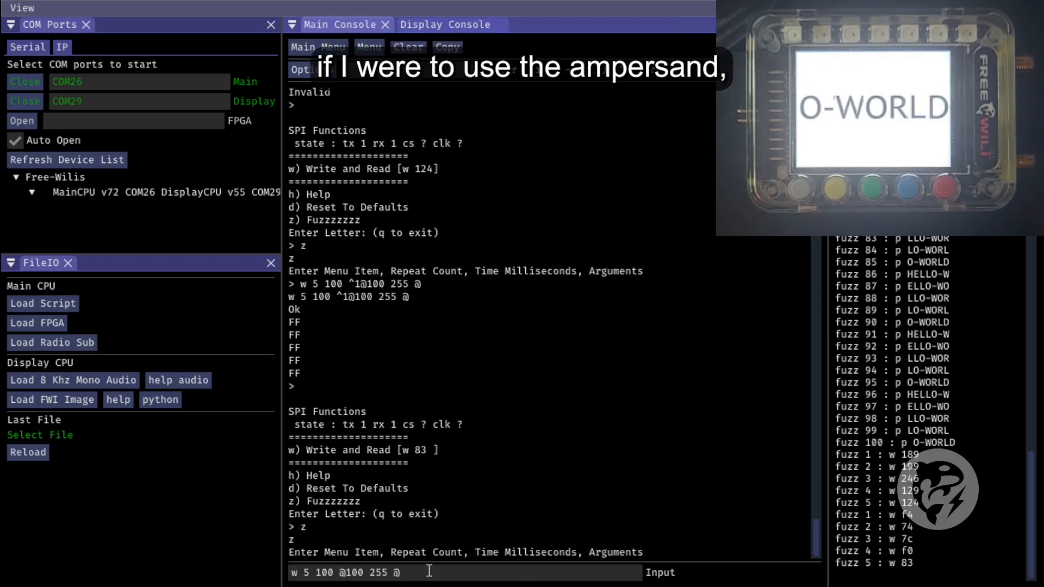
type("&")
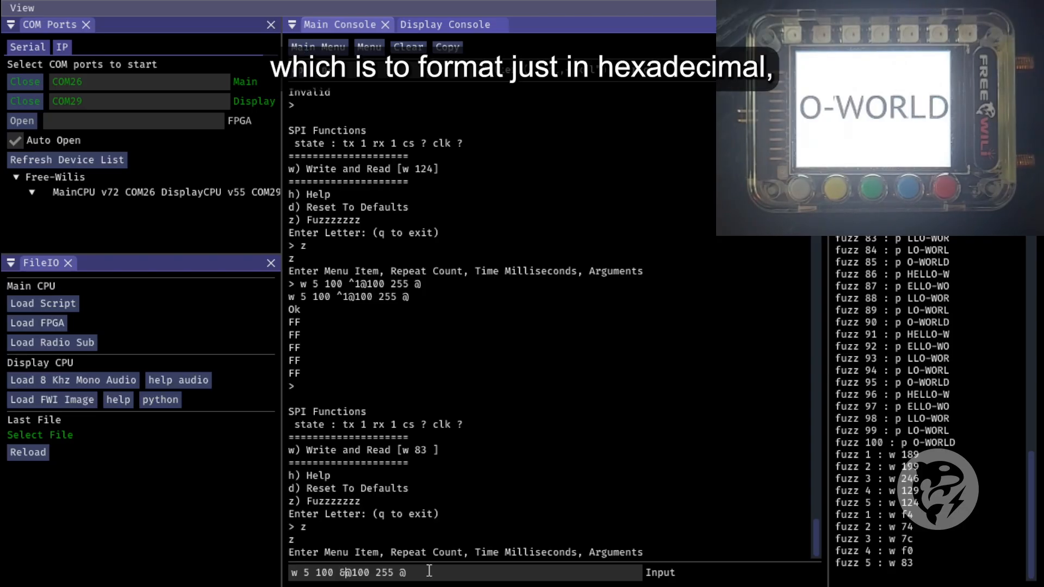
key("Return")
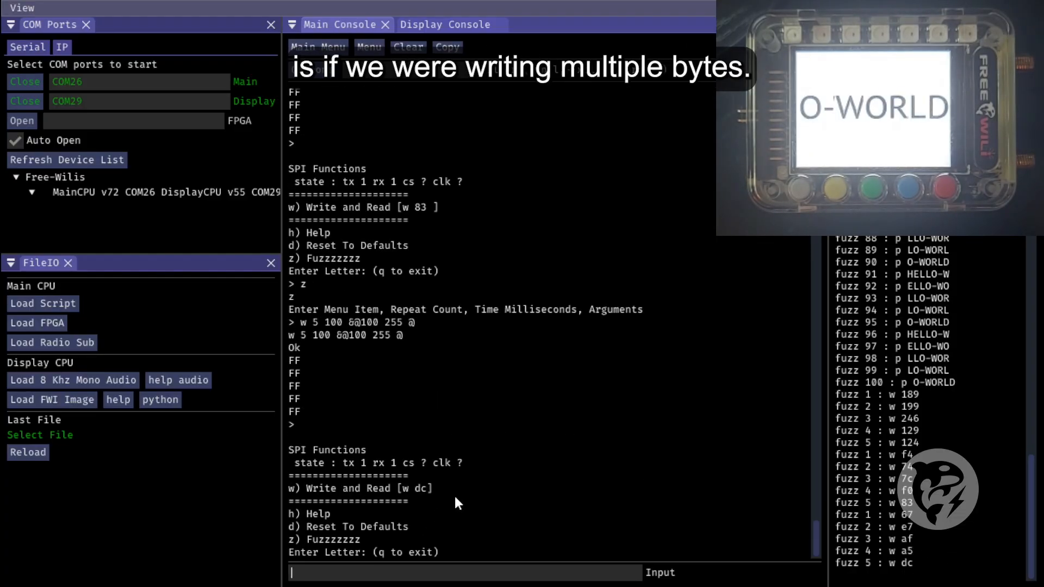
type("z")
key("Return")
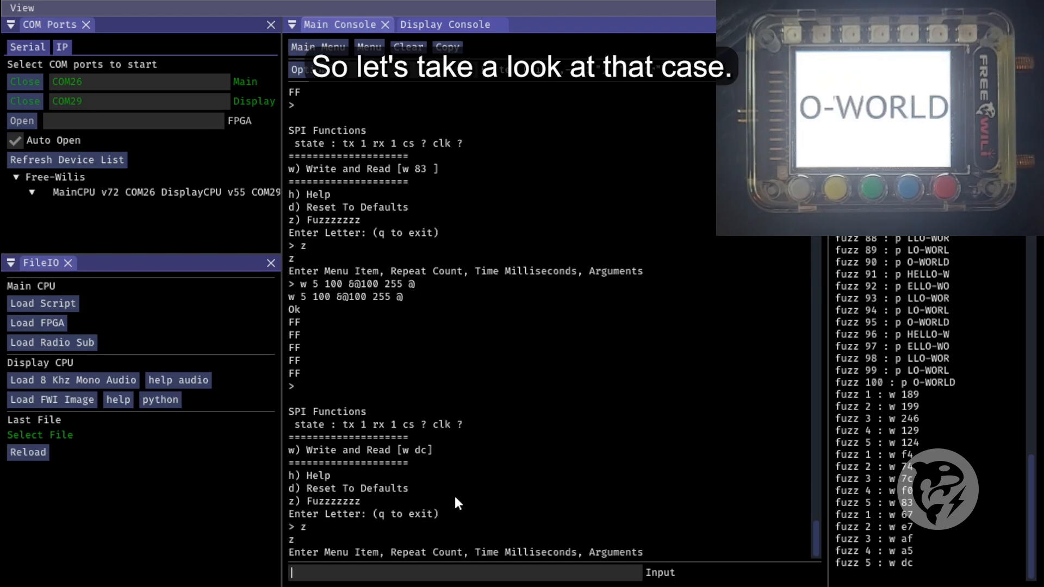
type("v")
key("BackSpace")
key("ctrl+v")
key("Left")
key("Left")
key("shift+Left")
key("shift+Left")
key("shift+Left")
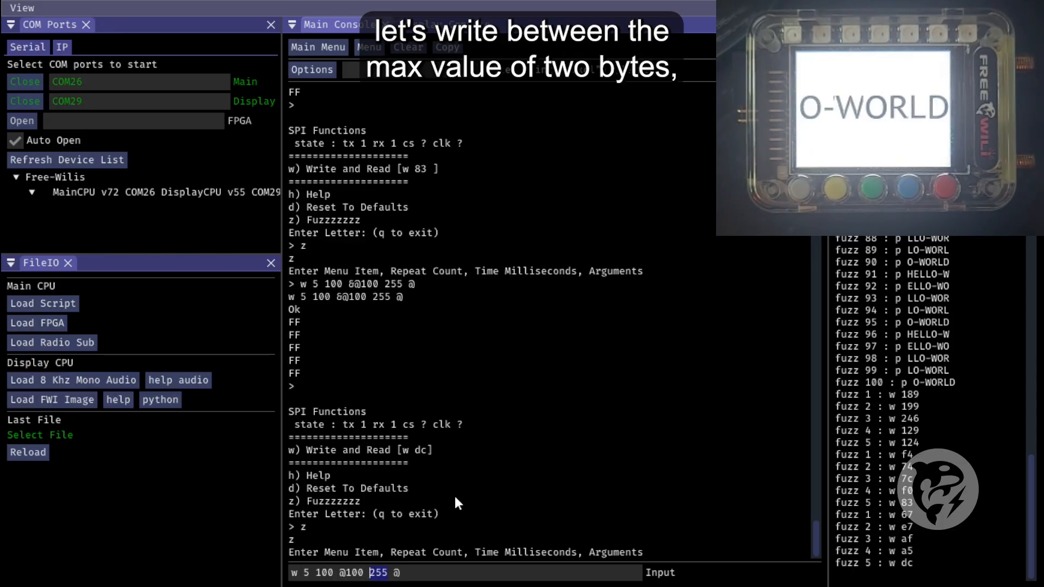
type("65535")
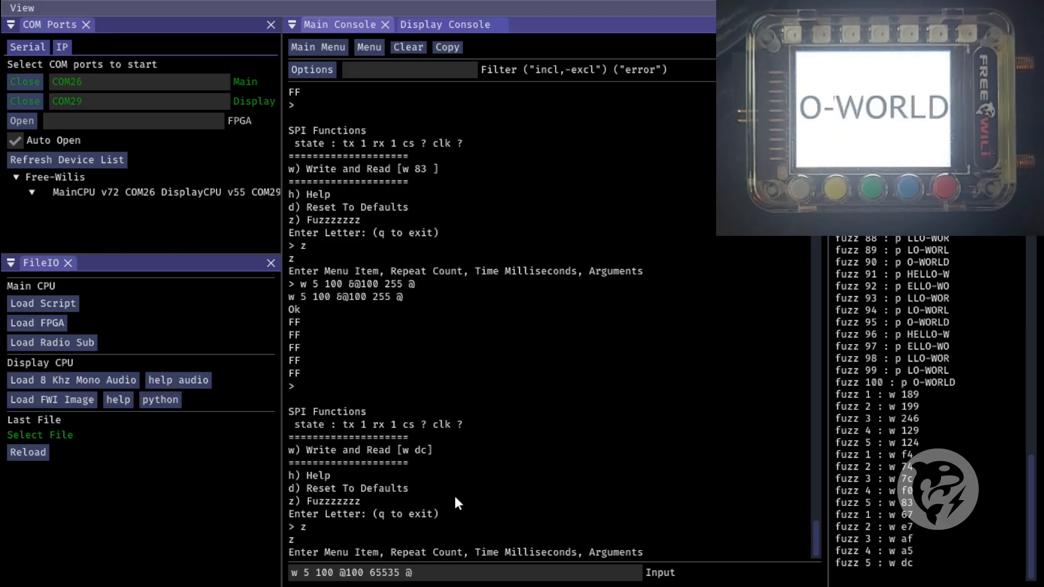
key("Return")
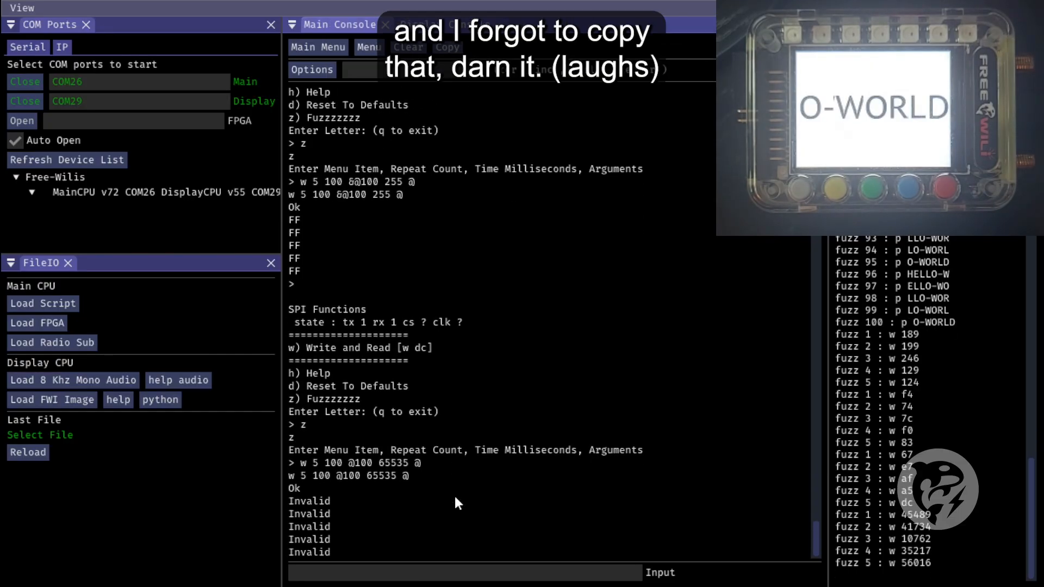
left_click(423, 572)
type("z")
key("Return")
type("w 5 100 @100 255 @")
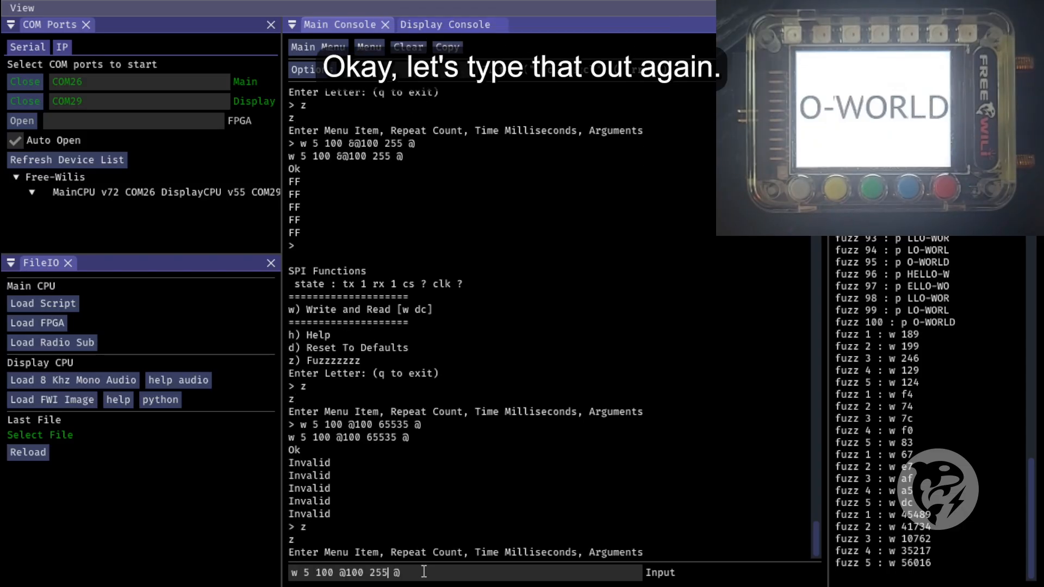
key("shift+Left")
key("shift+Left")
type("65535")
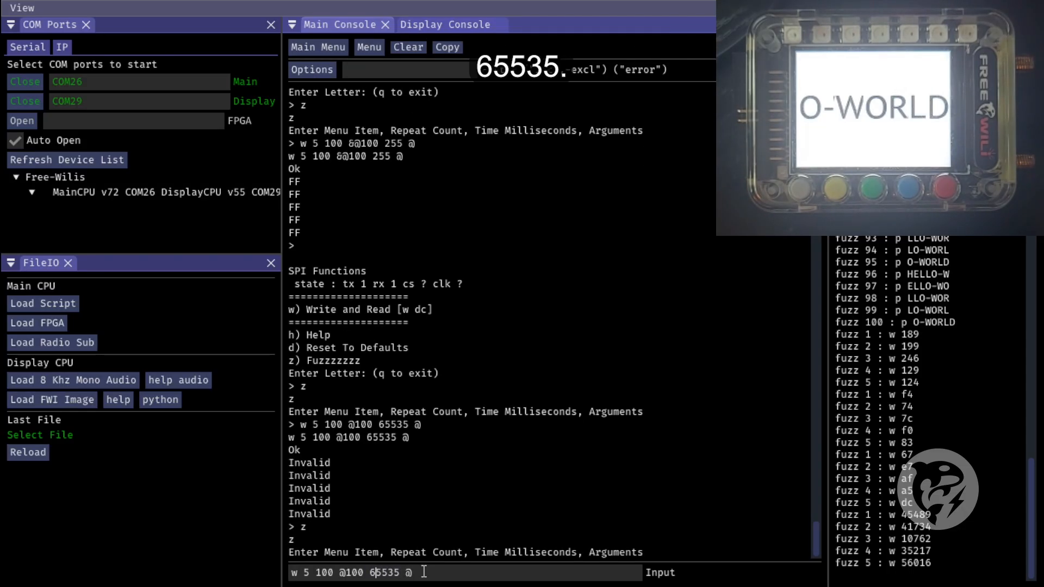
key("Left")
key("Left")
key("Left")
key("Left")
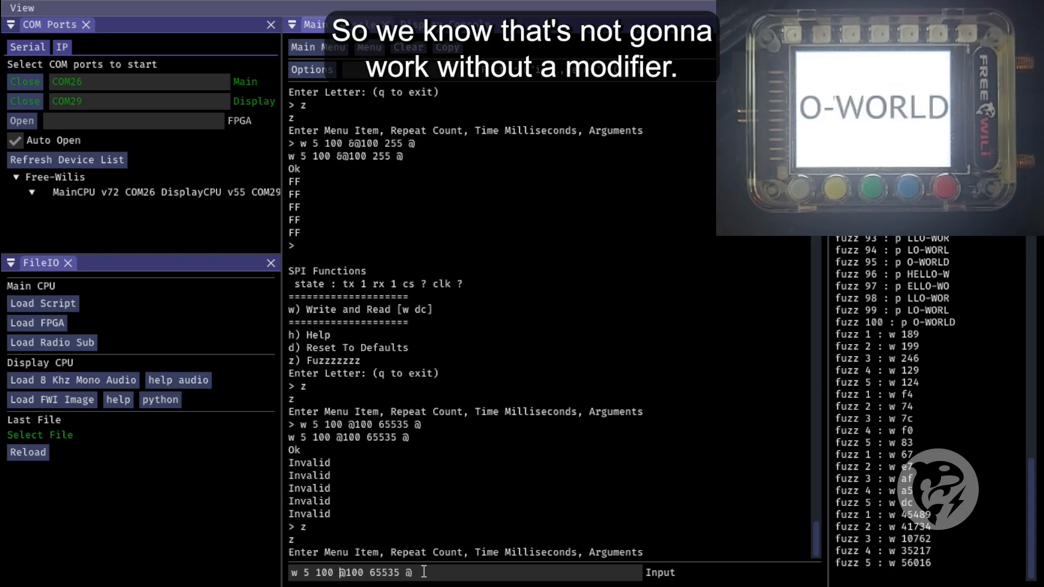
type("&")
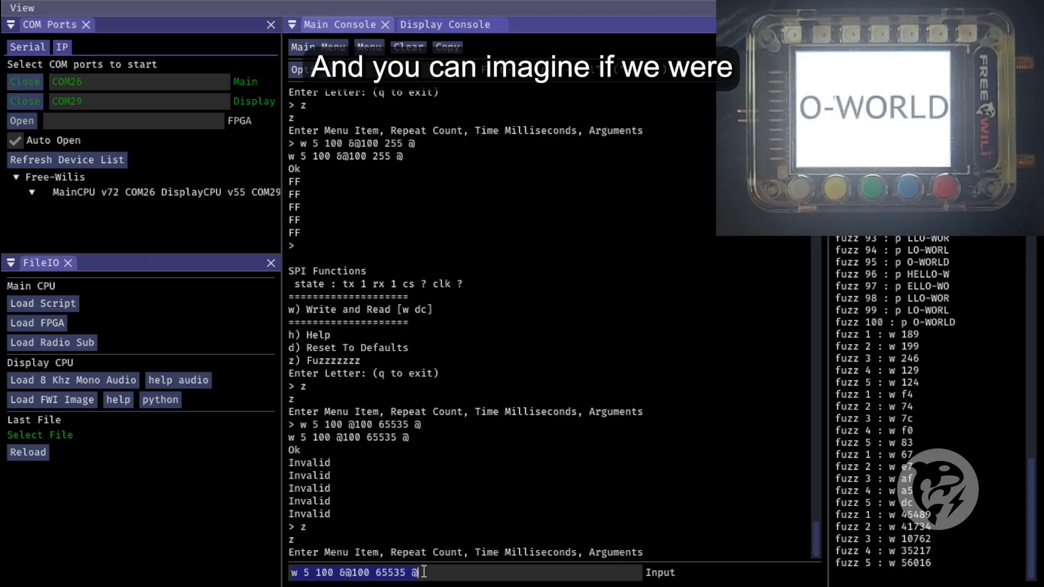
key("ctrl+a")
key("Return")
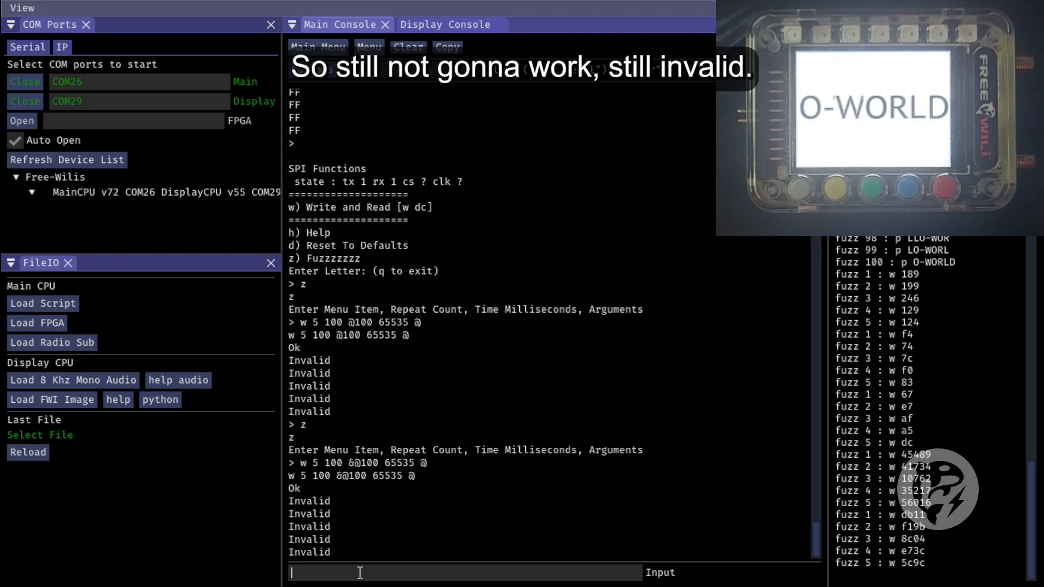
Replace the hex modifier with the two-byte modifier ^2 and run the SPI fuzz "w 5 100 ^2@100 65535 @"
key("Return")
type("z")
key("Return")
key("Up")
key("Up")
key("Left")
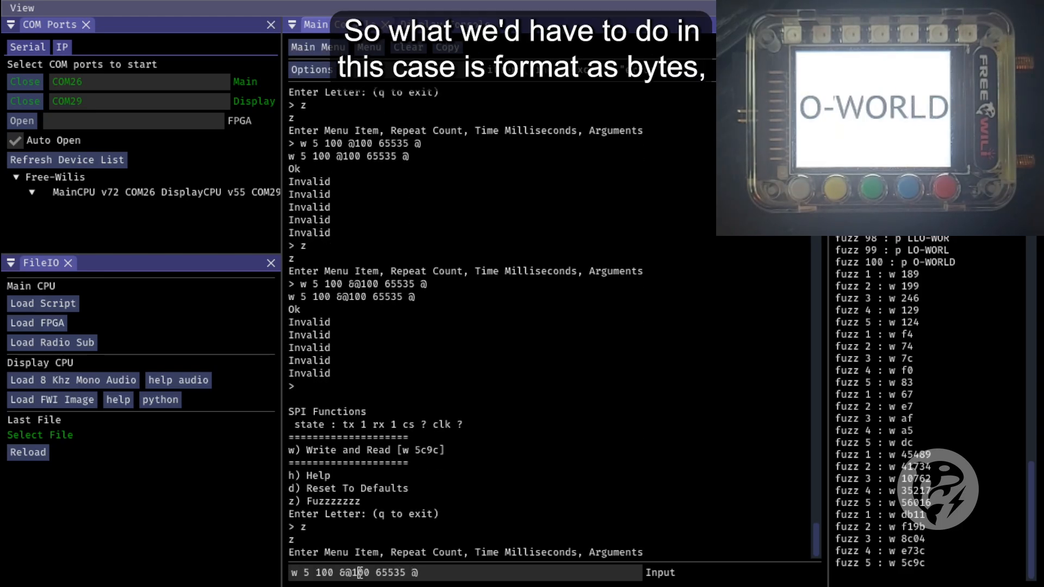
key("BackSpace")
type("^2")
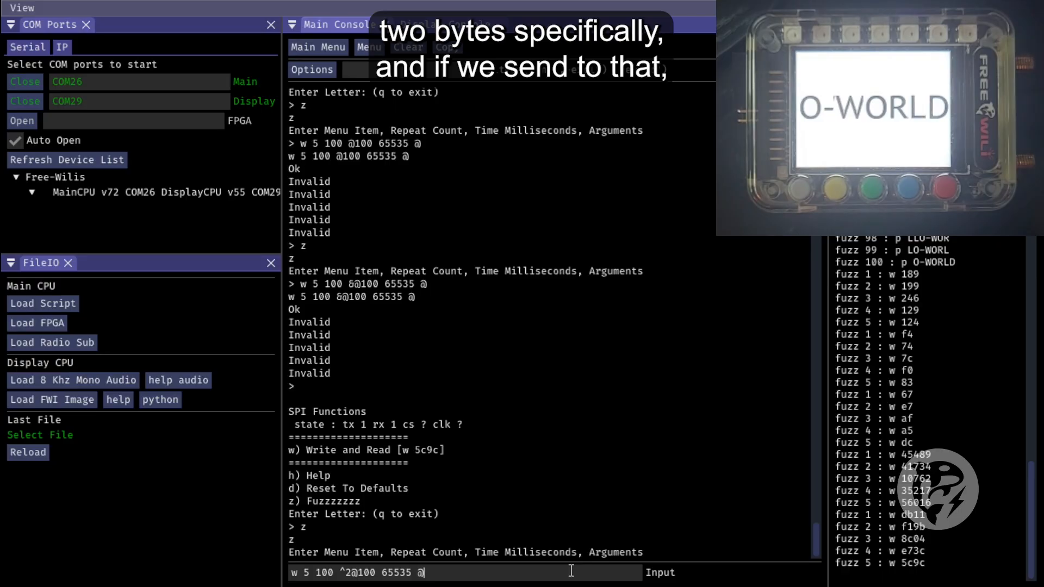
key("Return")
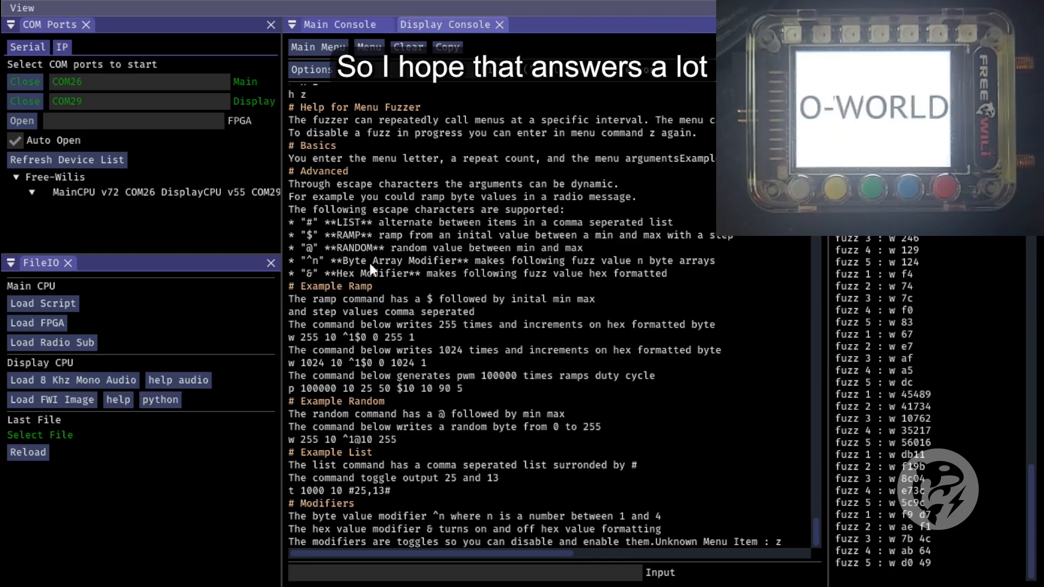
scroll(427, 294, "up", 2)
scroll(427, 294, "down", 2)
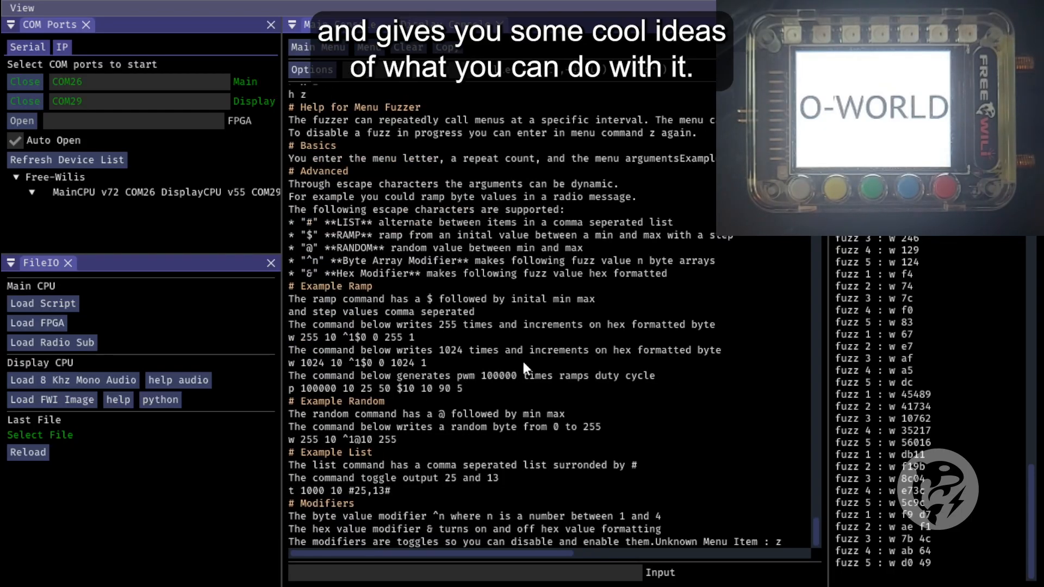